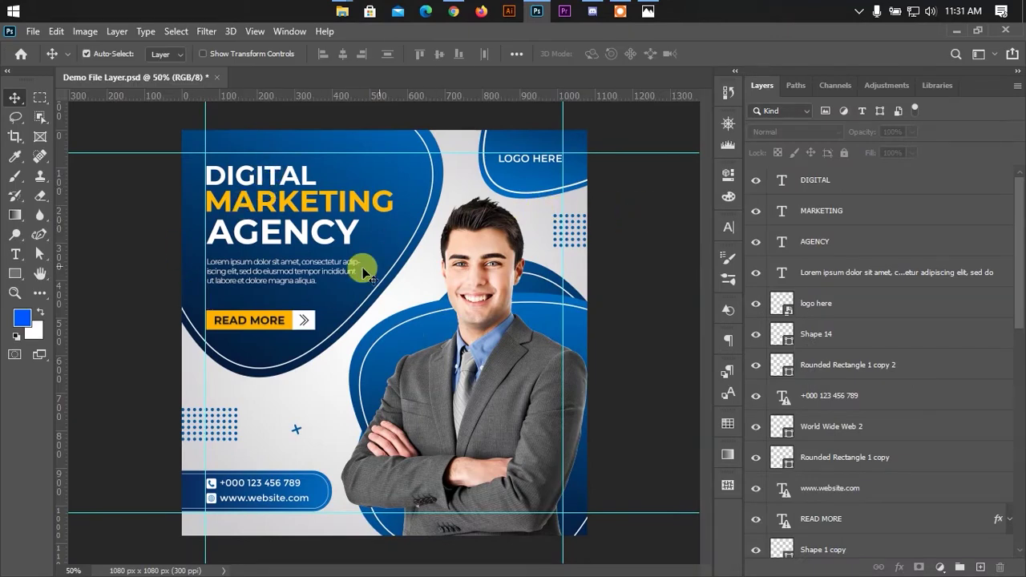
Examine which layers hold the headline words, the body paragraph and the logo in the poster
left_click_drag(1021, 238, 1015, 213)
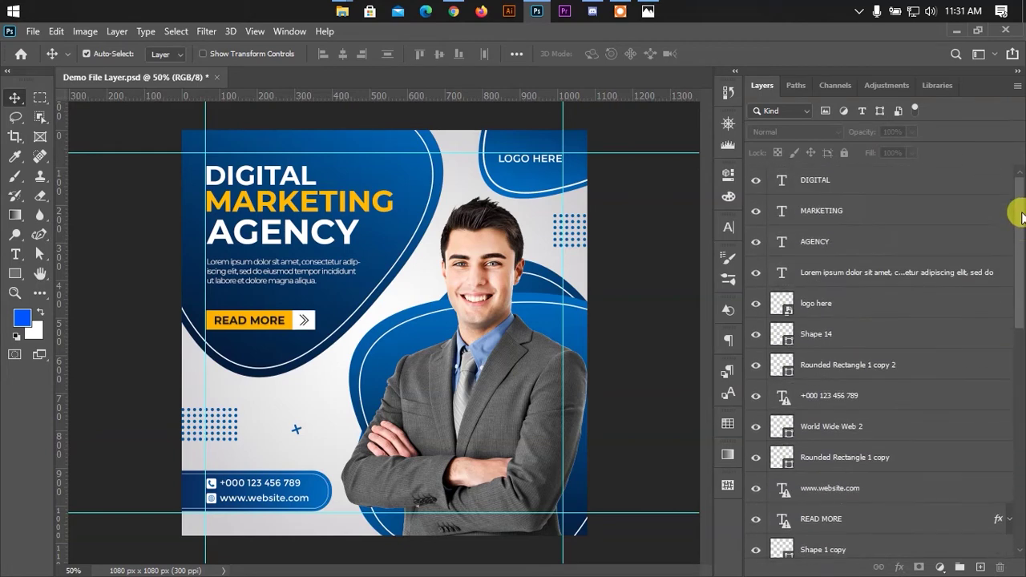
left_click(866, 179)
left_click(592, 204)
left_click(294, 167)
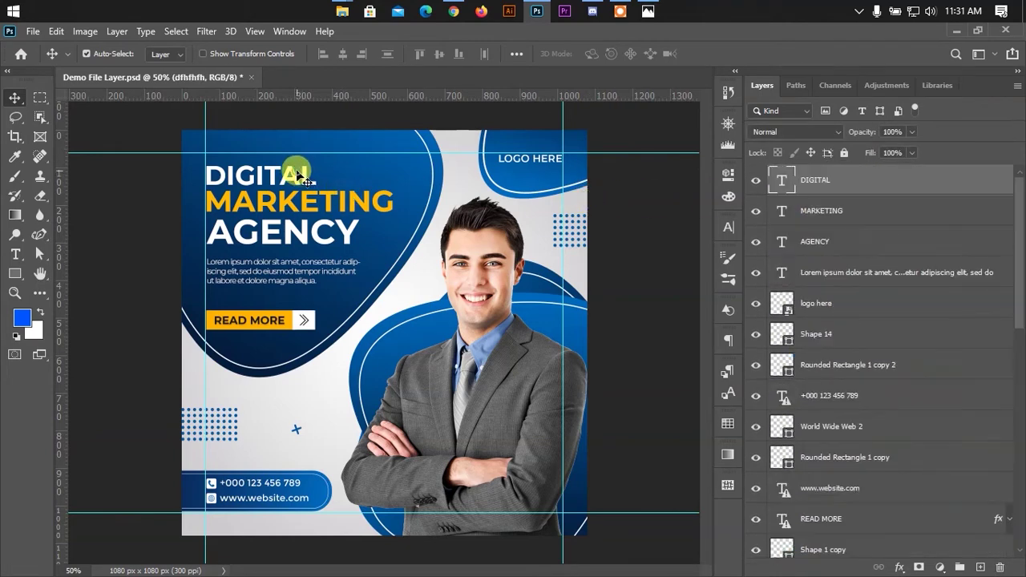
left_click(273, 213)
left_click(286, 229)
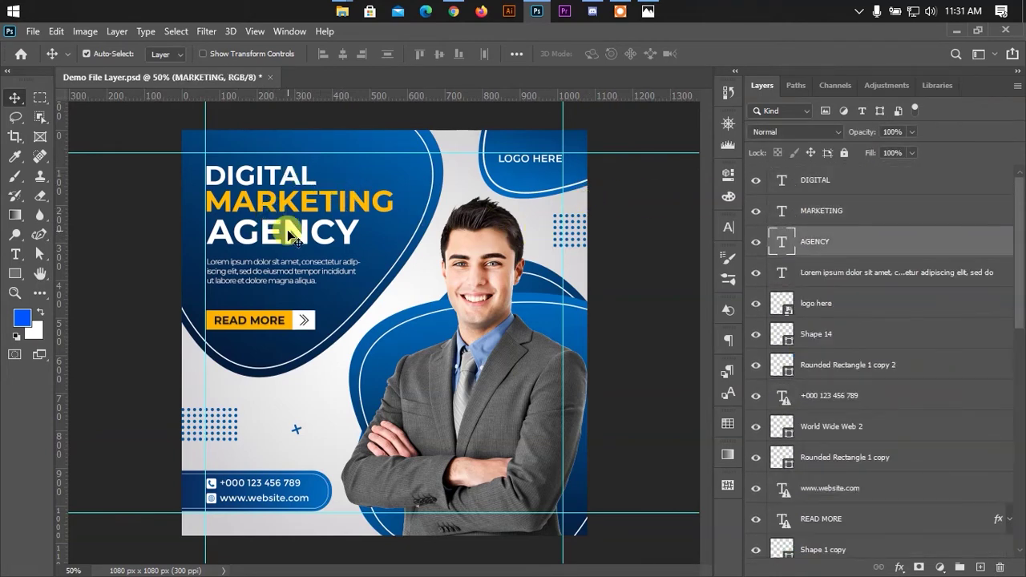
left_click(295, 277)
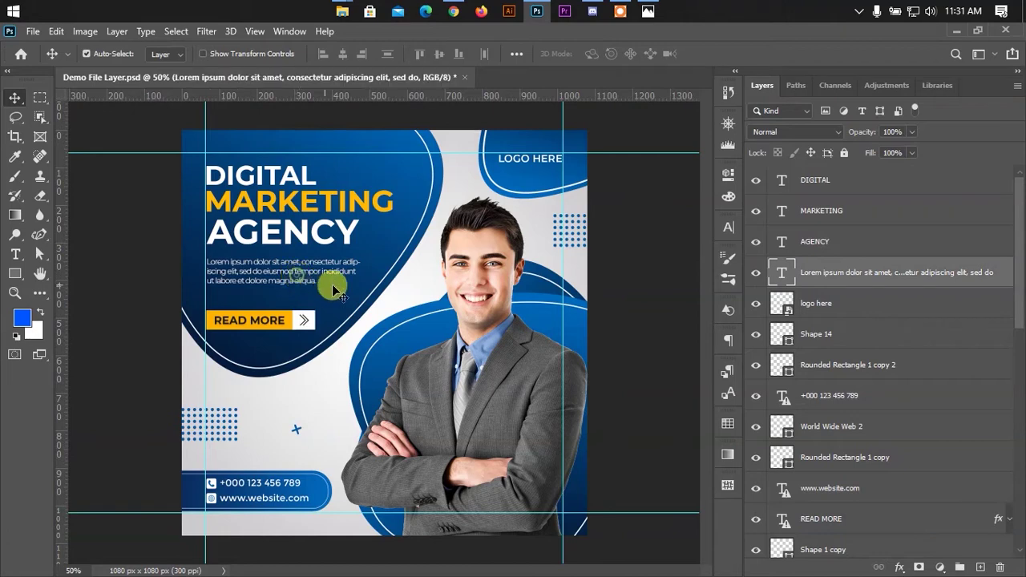
left_click(557, 158)
left_click(672, 254)
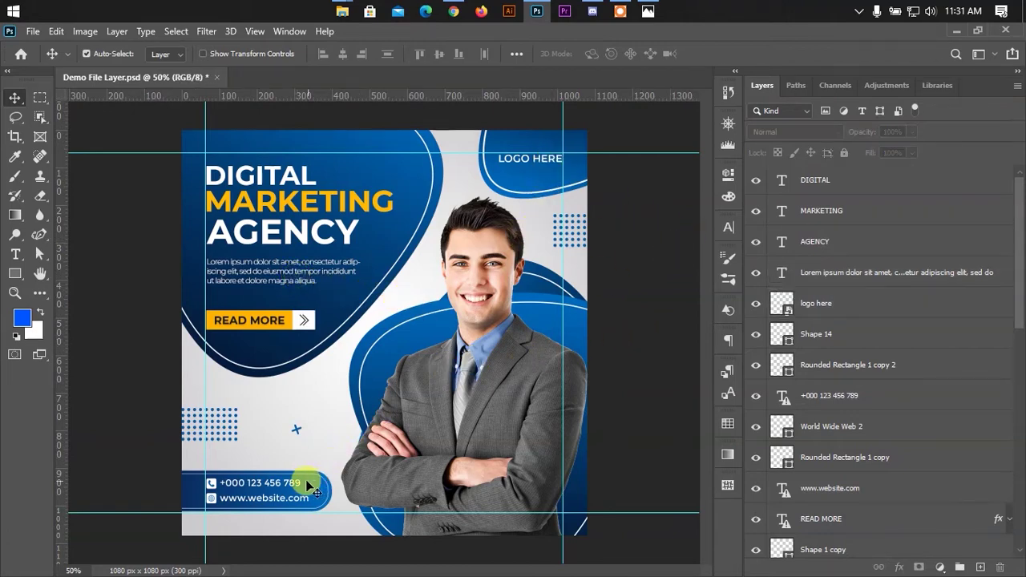
scroll(350, 210, "down", 1)
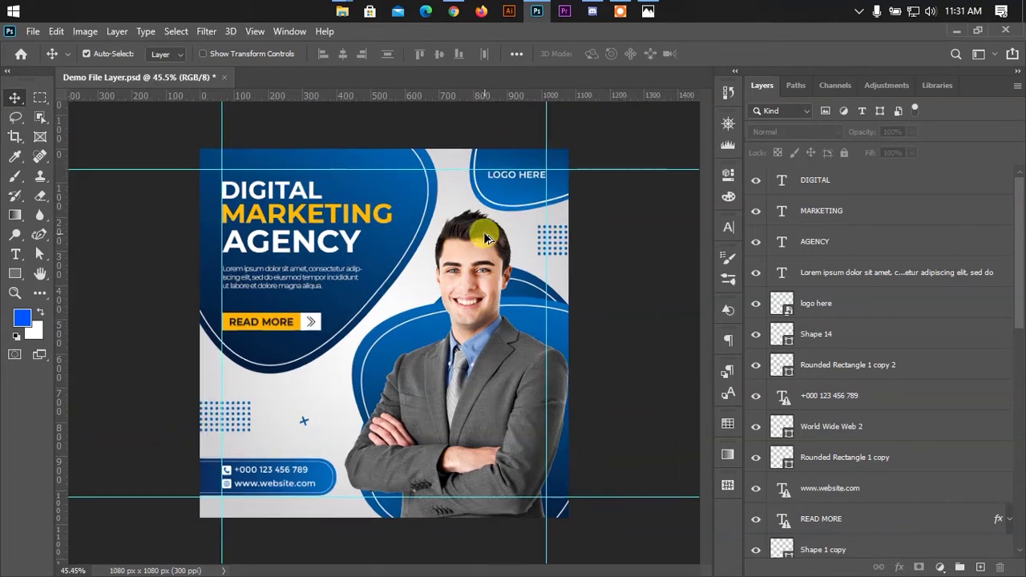
scroll(428, 232, "up", 1)
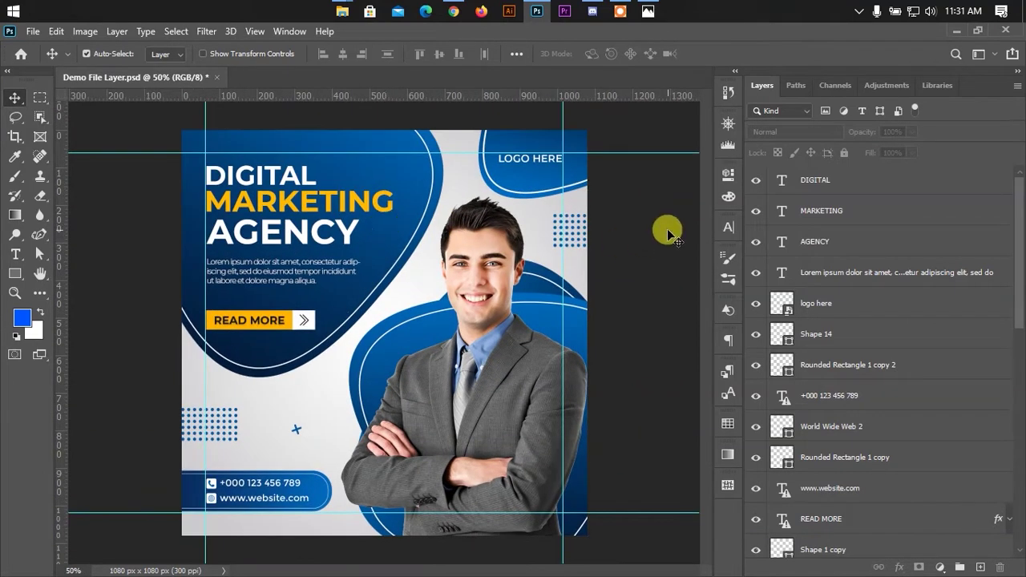
Group the DIGITAL, MARKETING, AGENCY and Lorem ipsum layers, name the group Text, and check it by toggling its visibility
left_click(814, 180)
left_click(811, 213)
left_click(811, 180)
left_click(829, 276, "shift")
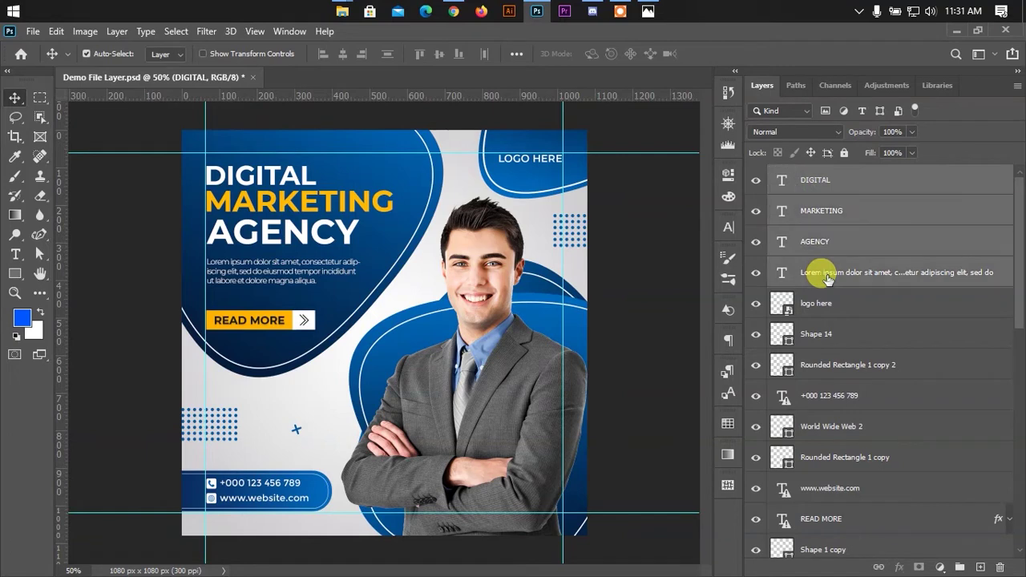
key("ctrl+g")
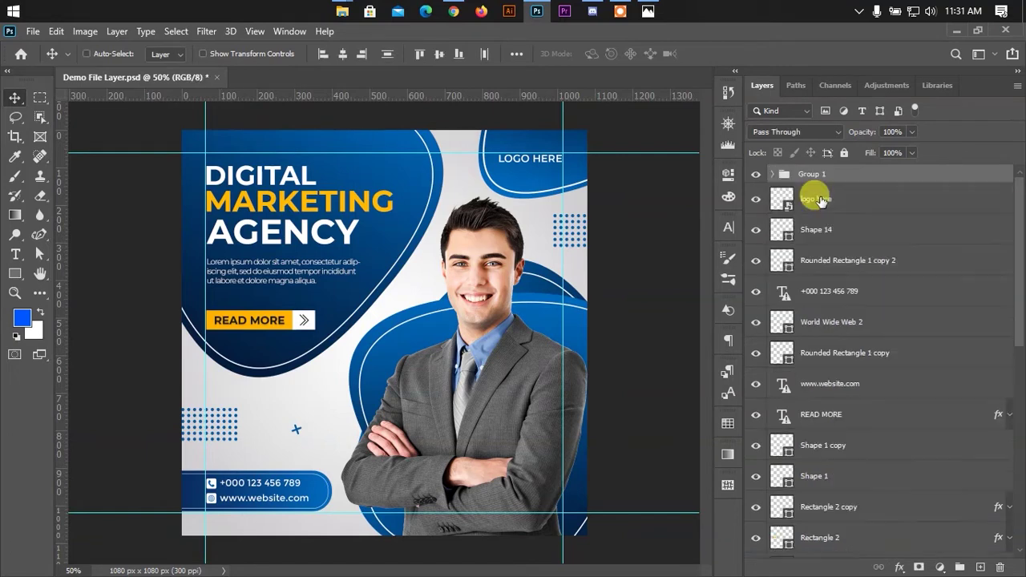
double_click(812, 173)
type("Text")
left_click(640, 201)
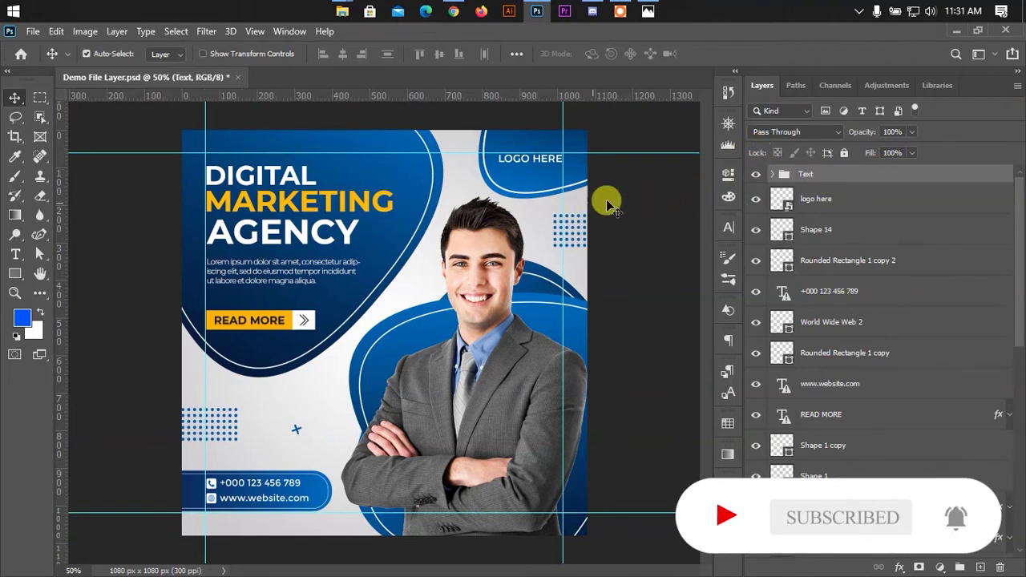
left_click(756, 174)
left_click(756, 174)
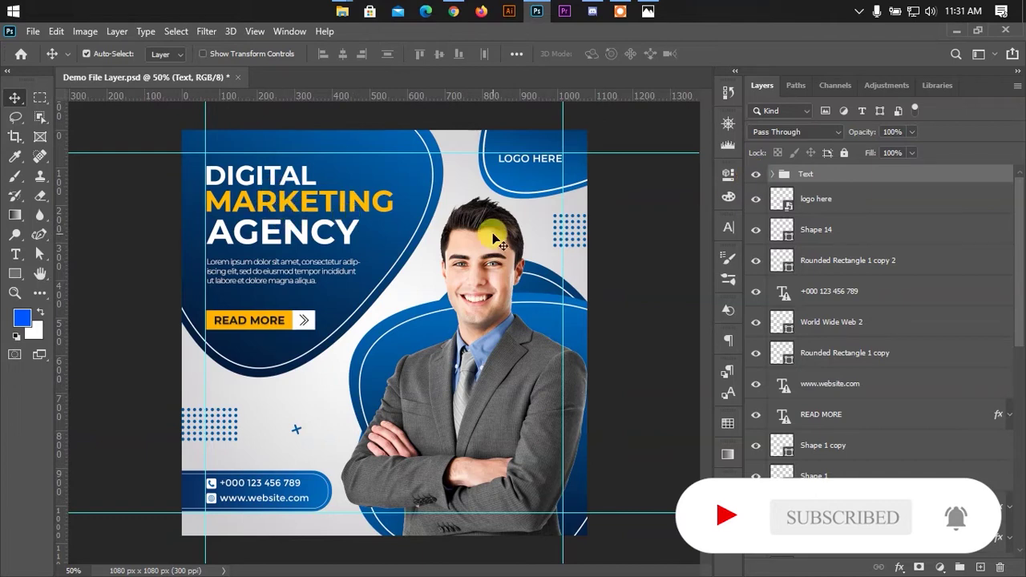
Put the logo here layer into its own group named Logo and collapse the group
left_click(796, 201)
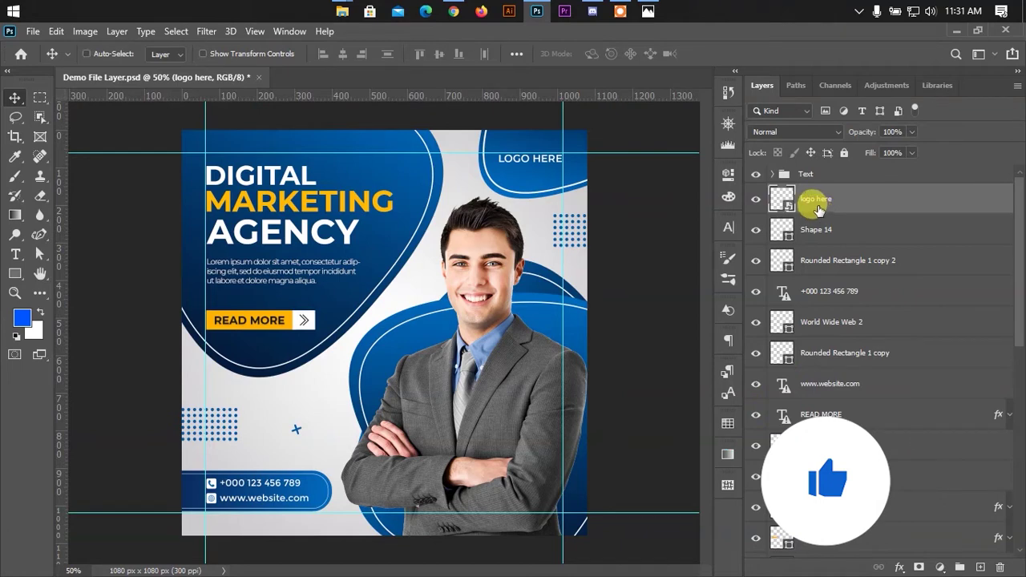
key("ctrl+g")
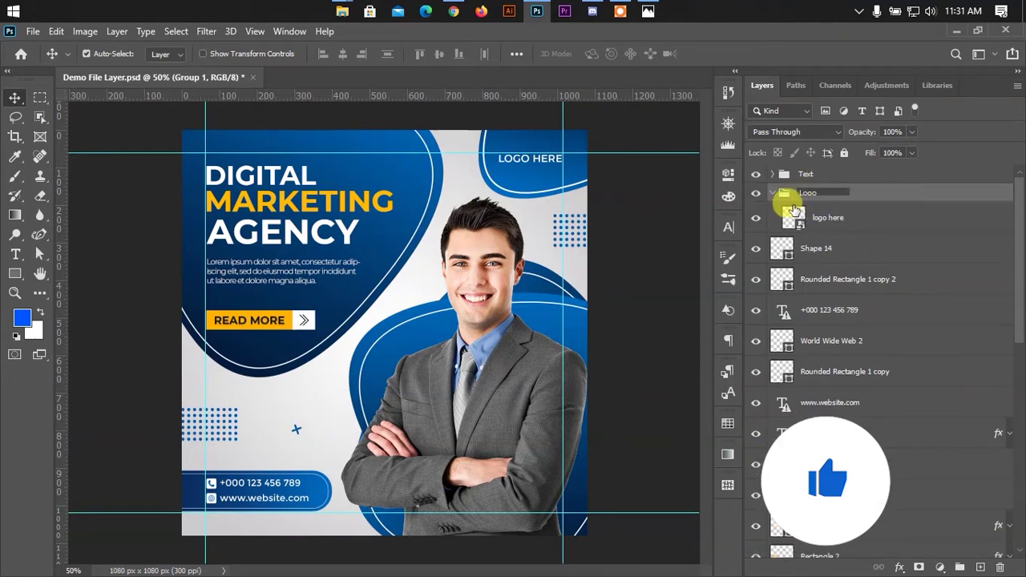
left_click(826, 222)
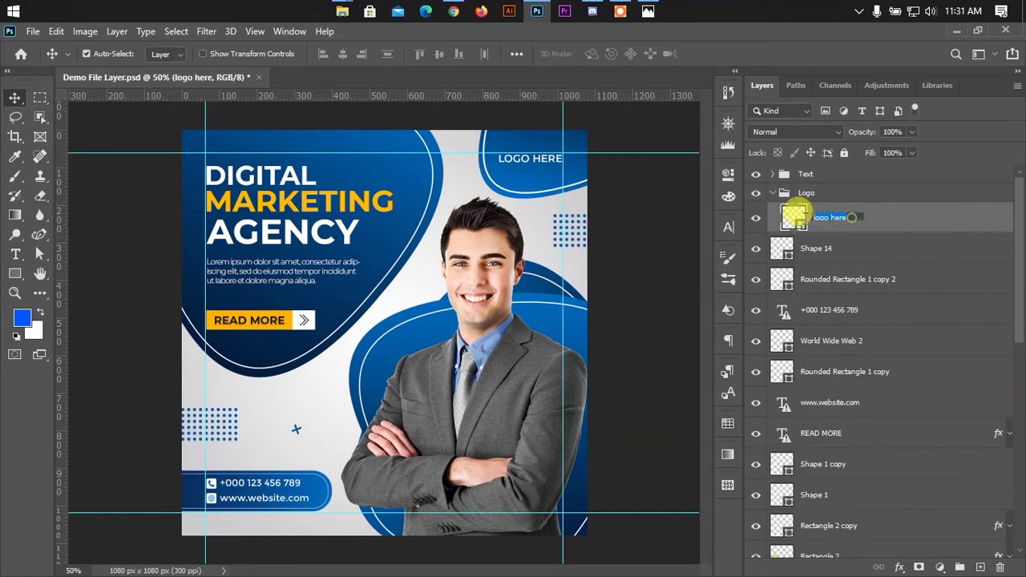
left_click(638, 227)
left_click(772, 193)
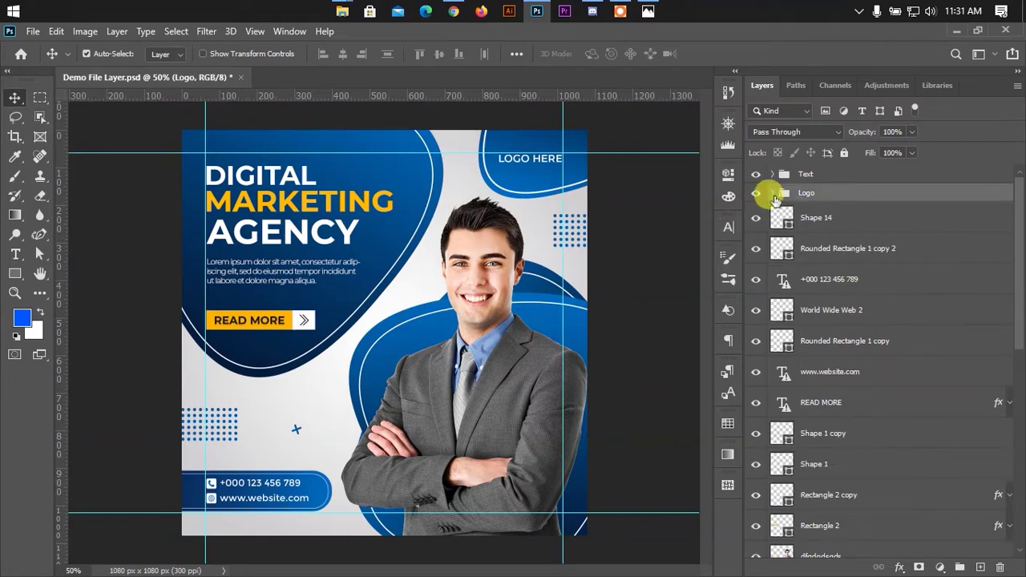
Group Shape 14, Rounded Rectangle 1 copy 2 and the phone number text layer as Phone, and check the group's visibility
left_click(816, 221)
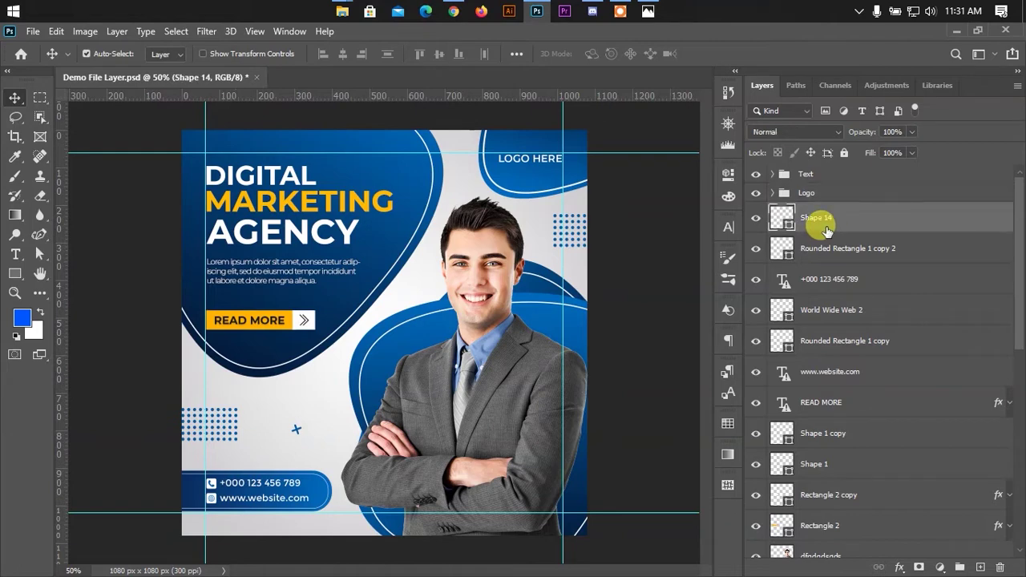
left_click(753, 223)
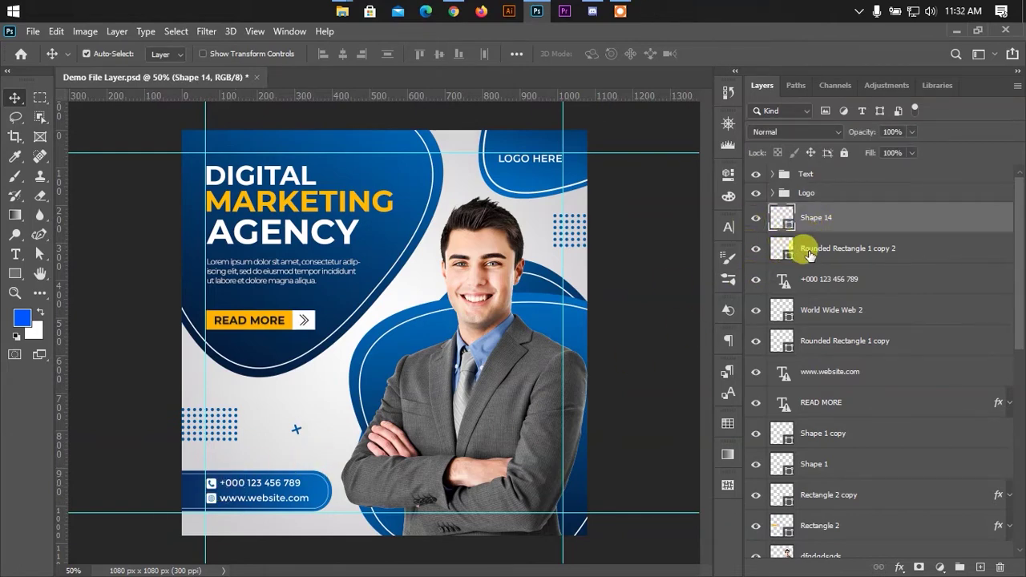
left_click(824, 282, "shift")
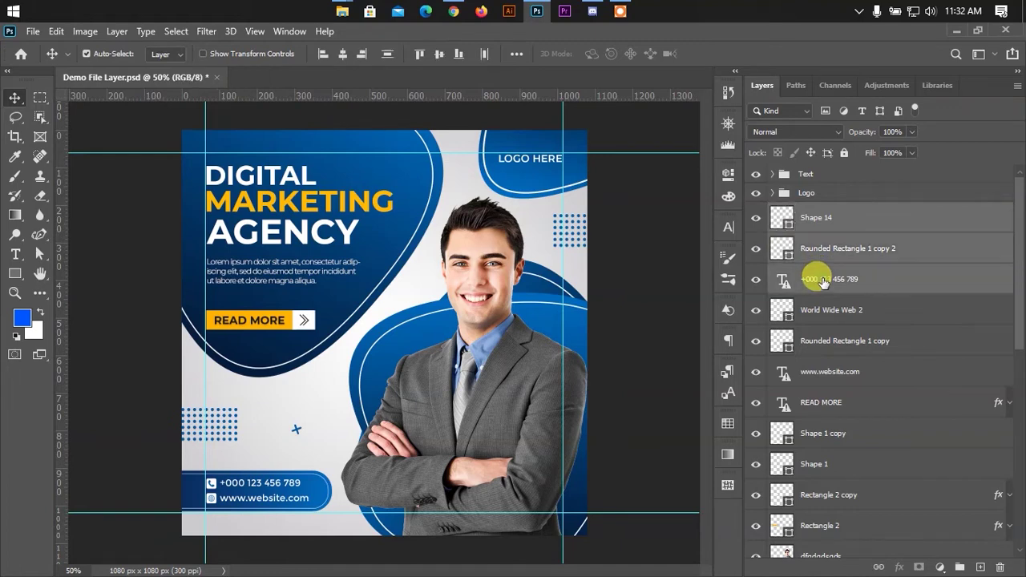
left_click(815, 218)
left_click(832, 282, "shift")
key("ctrl+g")
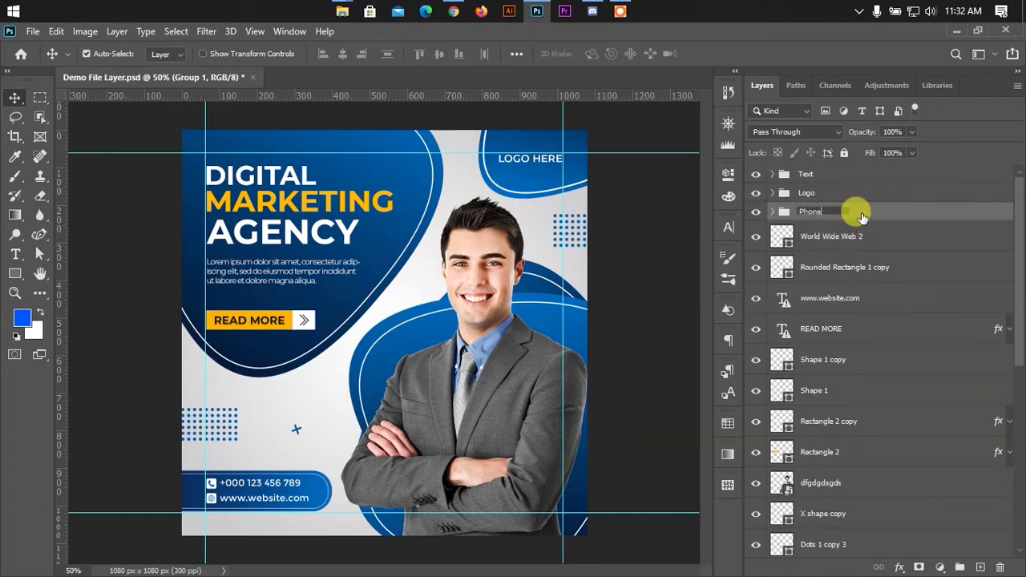
left_click(756, 211)
left_click(756, 211)
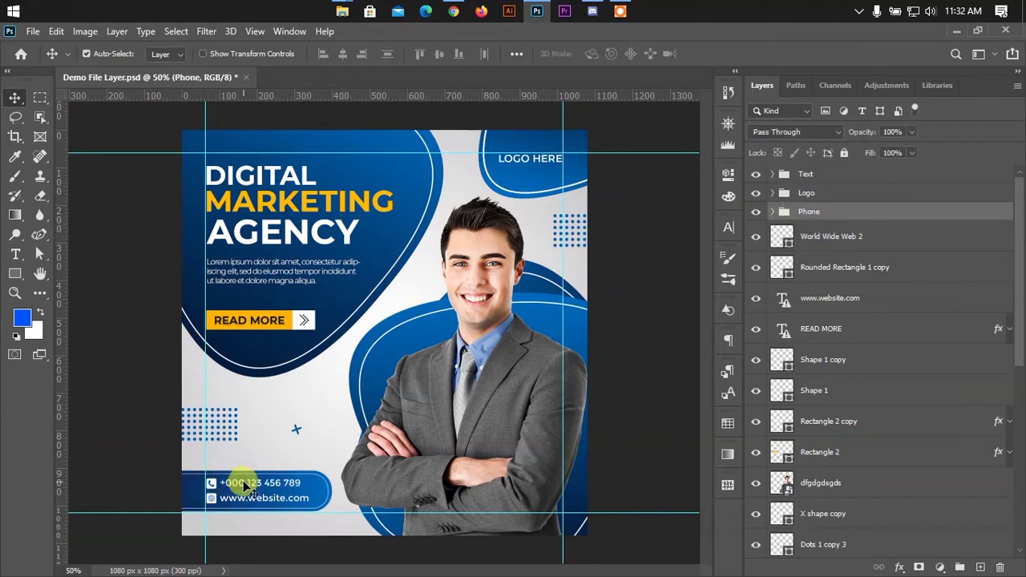
left_click(809, 232)
left_click(827, 304, "shift")
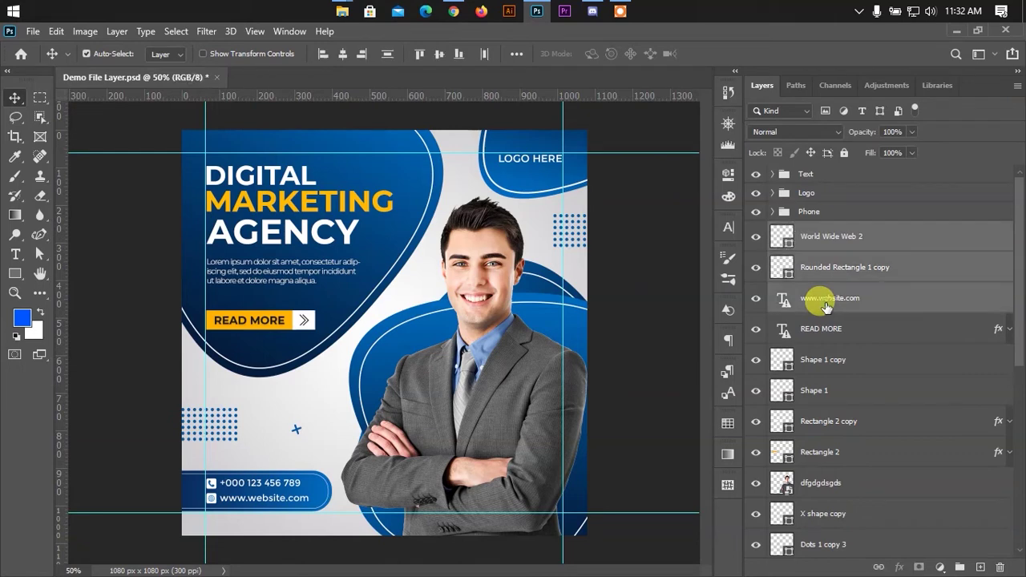
key("ctrl+g")
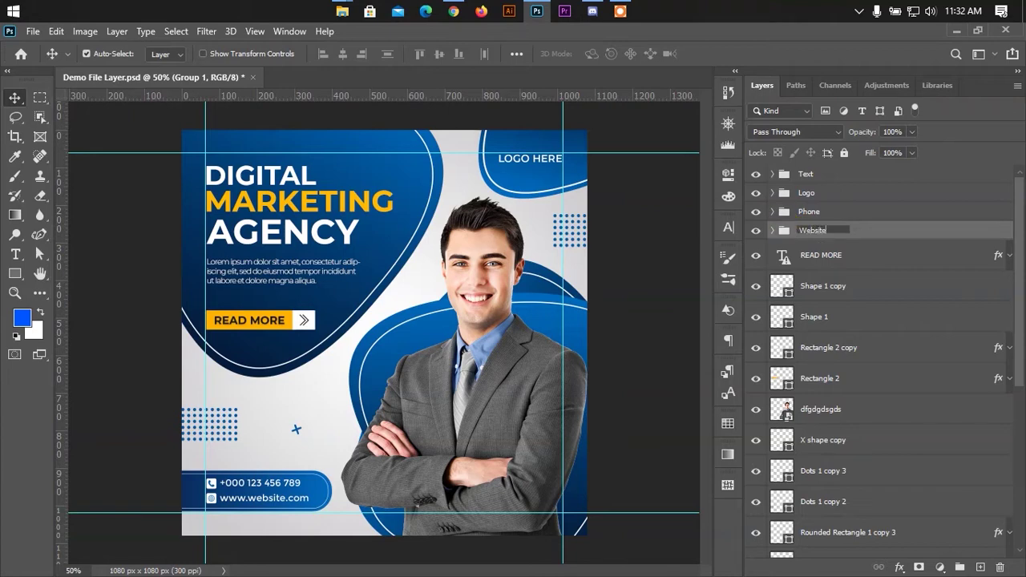
key("Return")
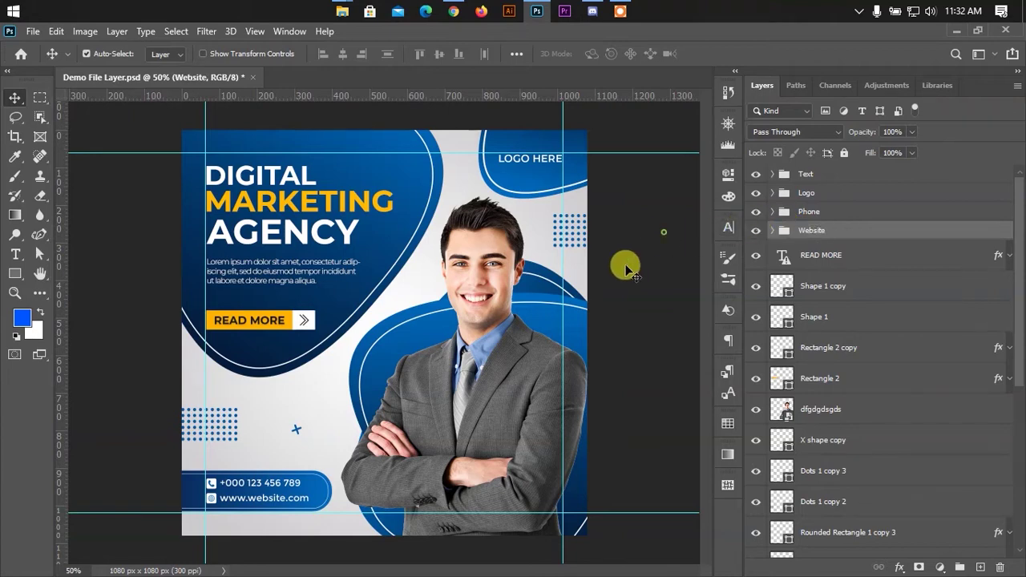
Inside the Phone group, group Shape 14 and Rounded Rectangle 1 copy 2 as Icon, check its visibility, and collapse Phone
left_click(772, 211)
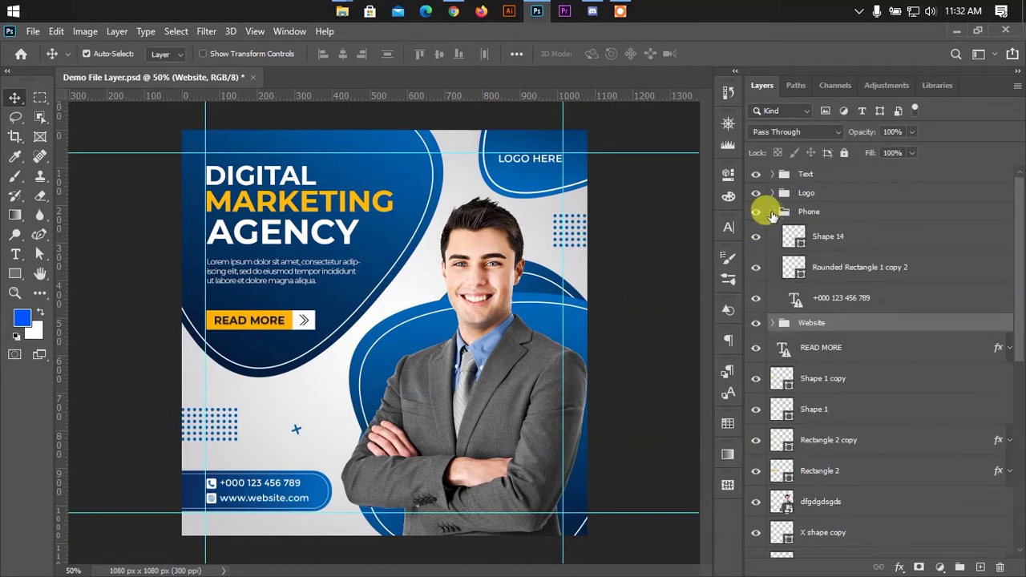
left_click(842, 236)
left_click(850, 267, "shift")
key("ctrl+g")
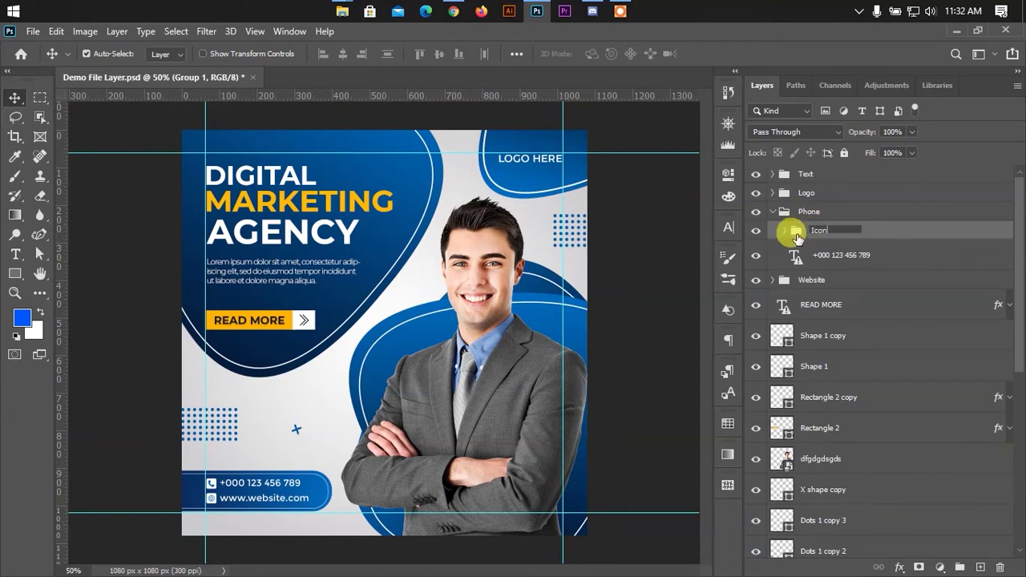
left_click(758, 231)
left_click(758, 231)
left_click(758, 231)
left_click(758, 231)
left_click(817, 263)
left_click(774, 212)
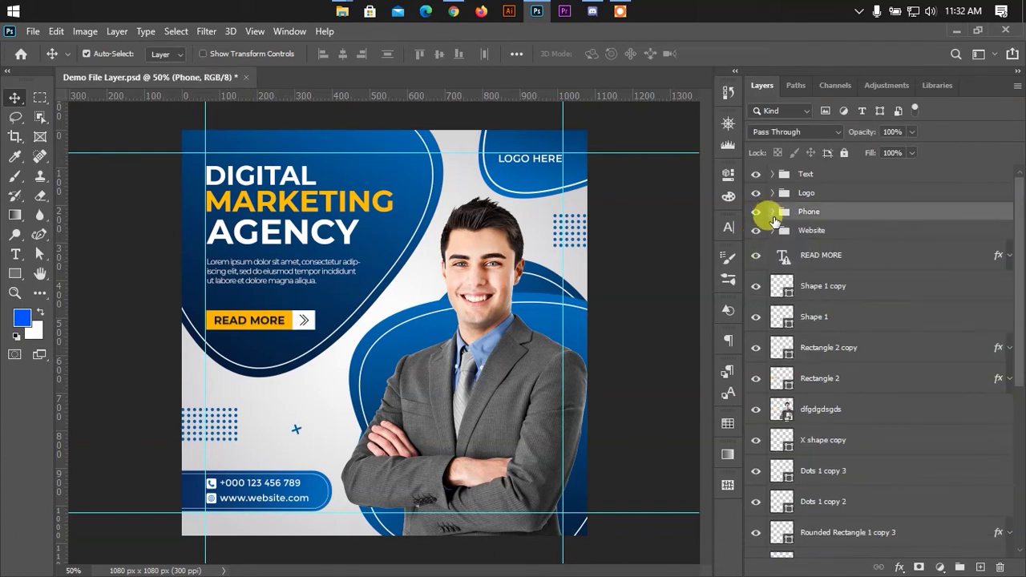
Inside the Website group, group World Wide Web 2 and Rounded Rectangle 1 copy as Icon, check its visibility, and collapse Website
left_click(772, 230)
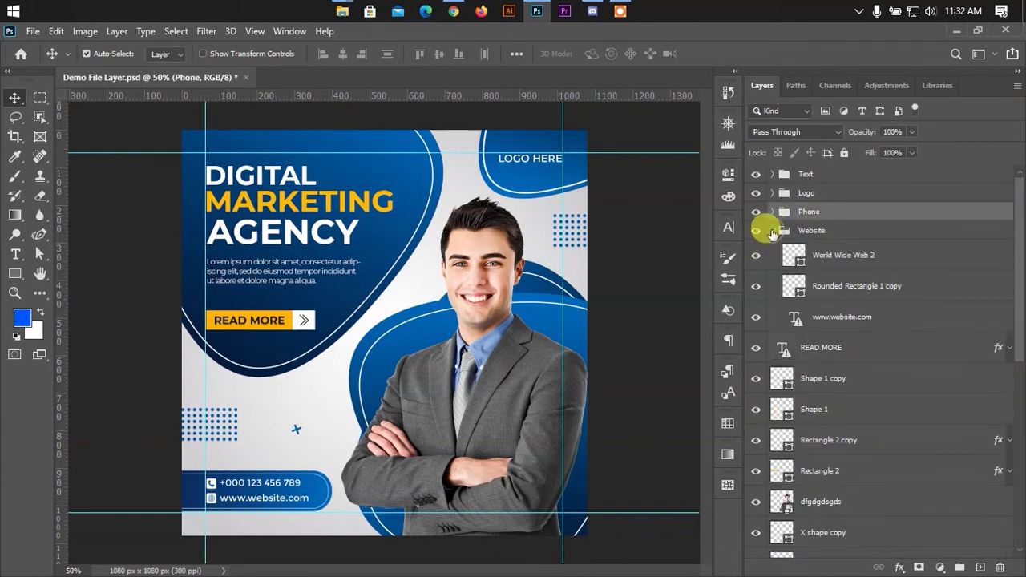
left_click(831, 257)
left_click(831, 286, "shift")
key("ctrl+g")
double_click(819, 248)
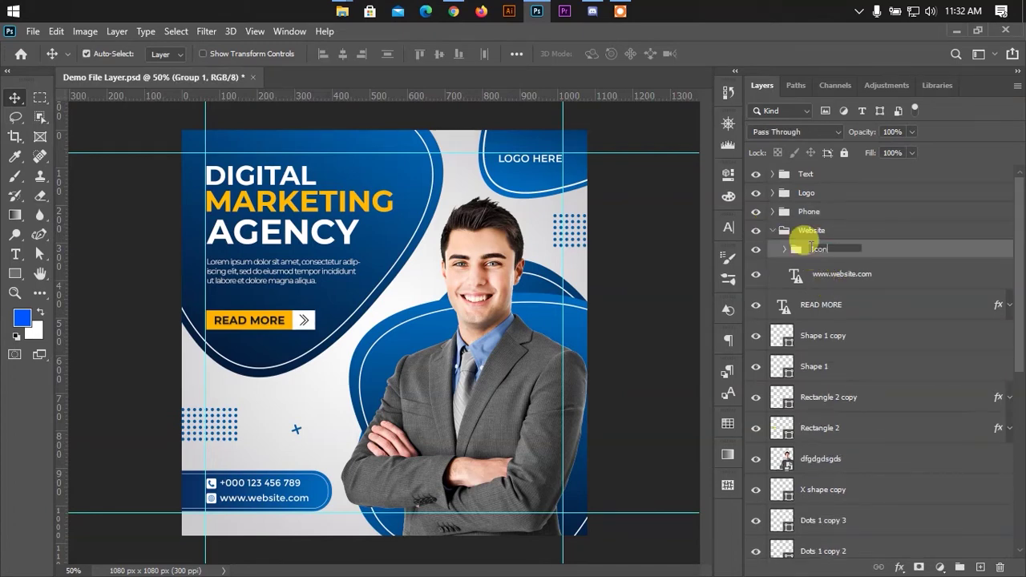
left_click(756, 250)
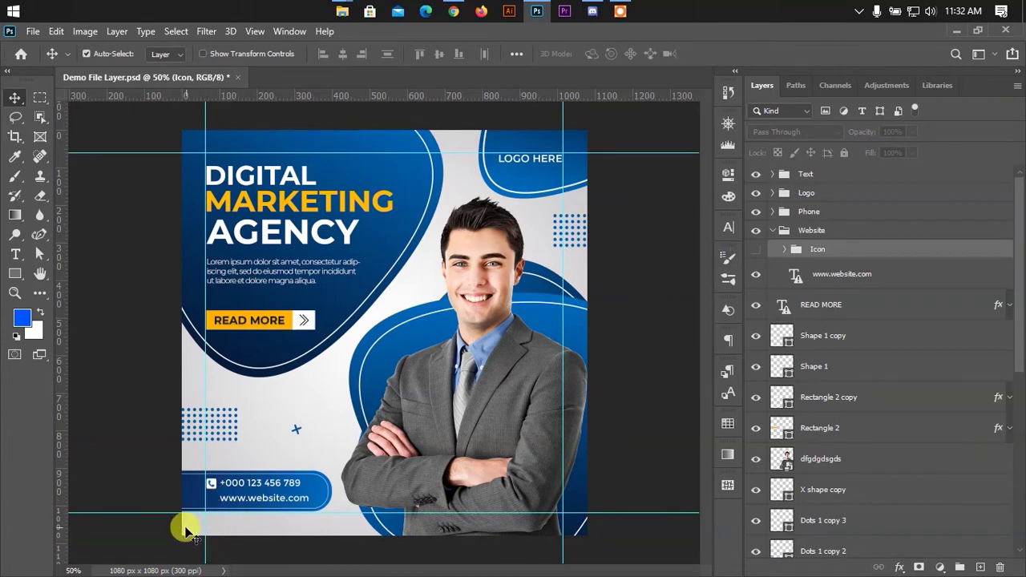
left_click(757, 249)
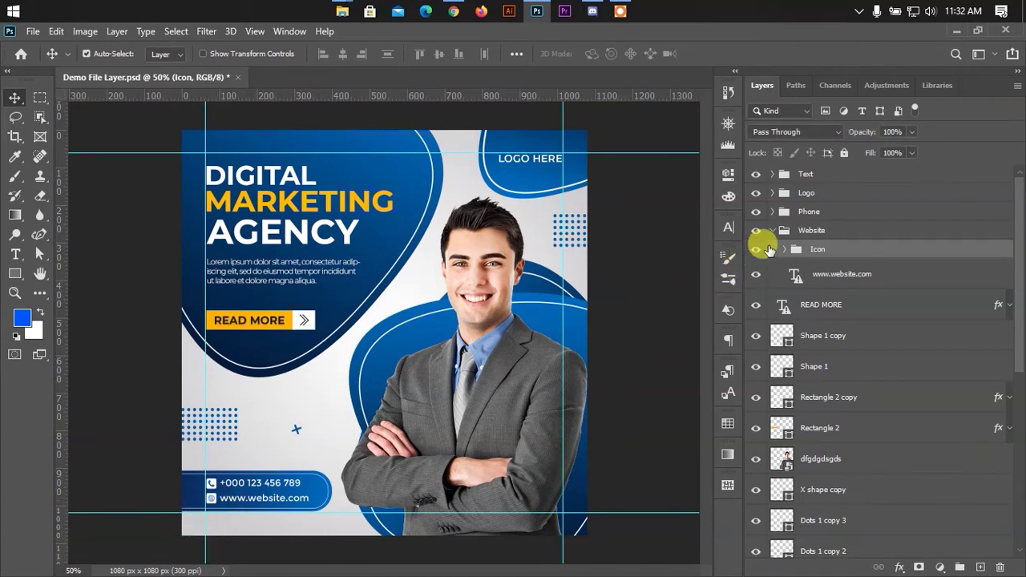
left_click(772, 231)
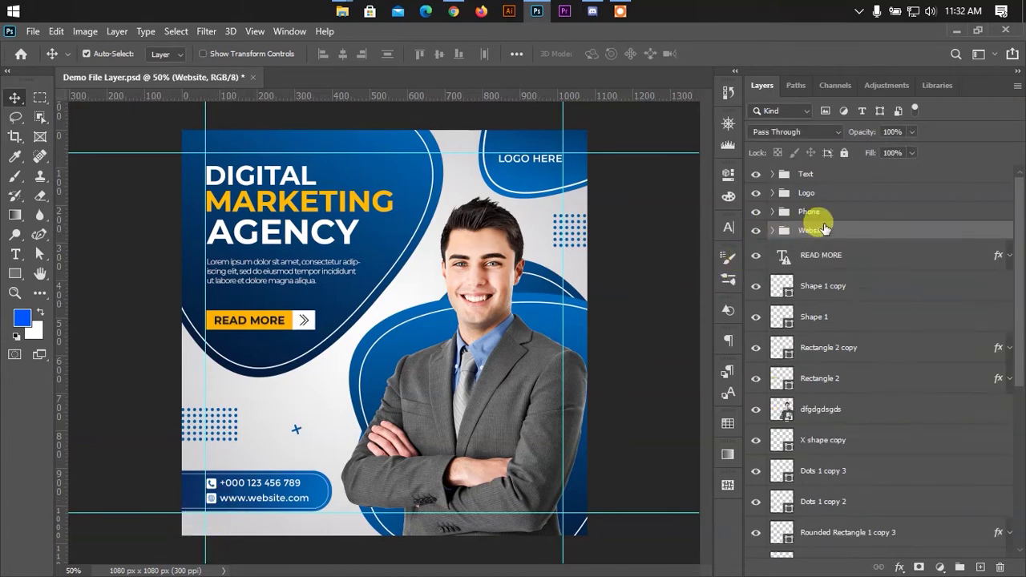
left_click(811, 213)
left_click(818, 232)
Group the READ MORE text, Shape 1 copy, Shape 1, Rectangle 2 copy and Rectangle 2 layers as Read More, and check the group's visibility
left_click(763, 265)
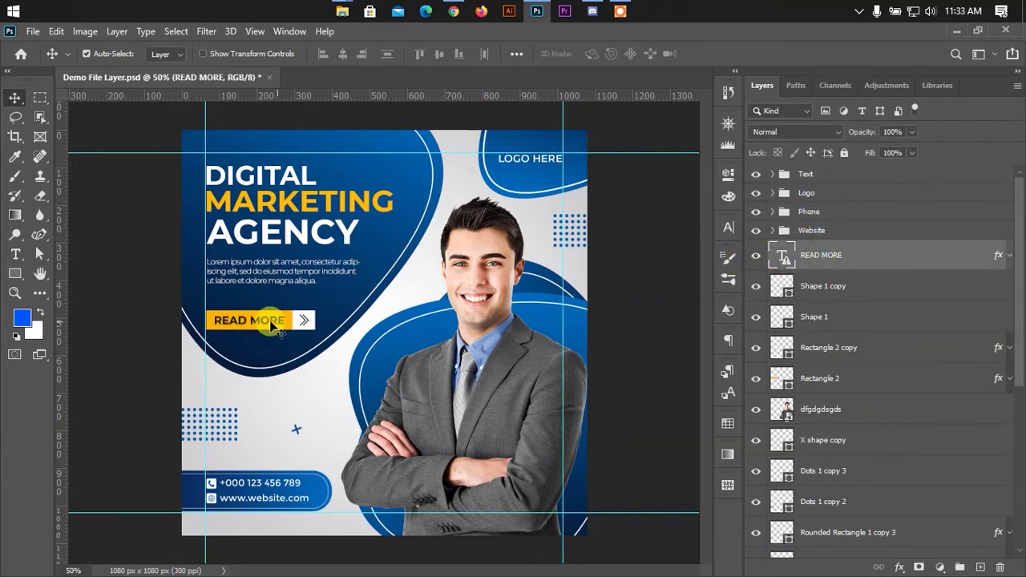
left_click(757, 255)
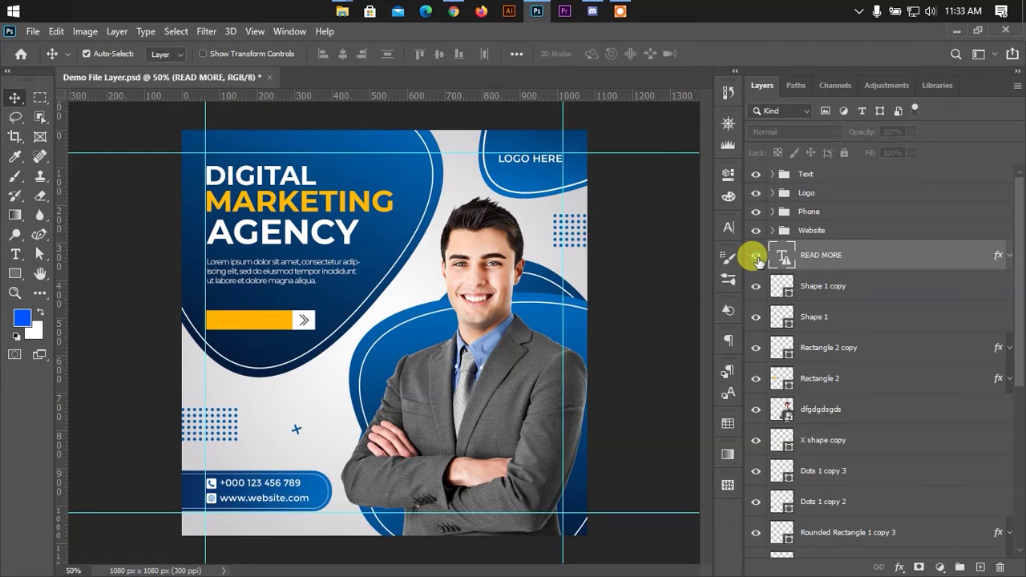
left_click(756, 255)
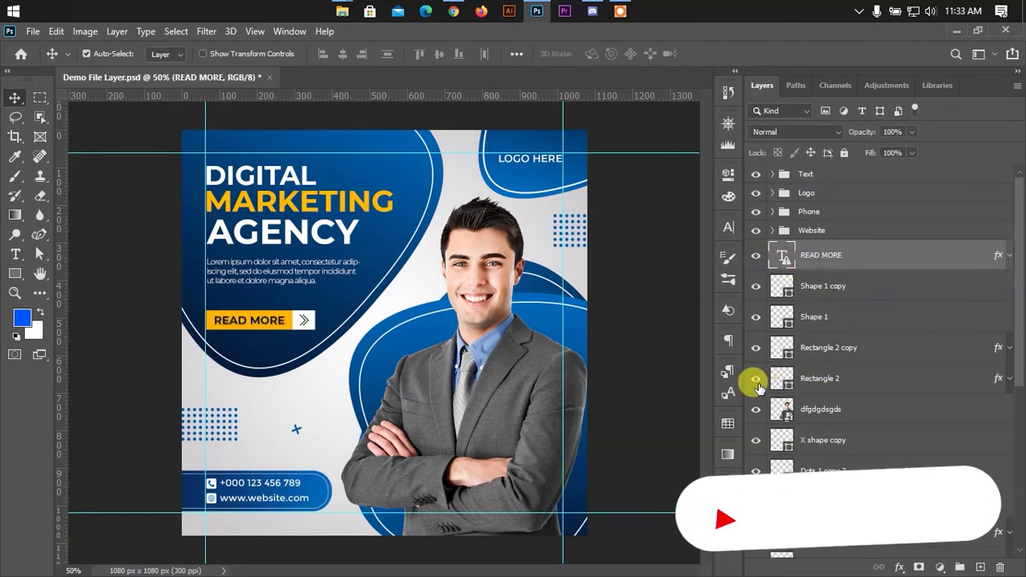
left_click(812, 382)
left_click(818, 255, "shift")
key("ctrl+g")
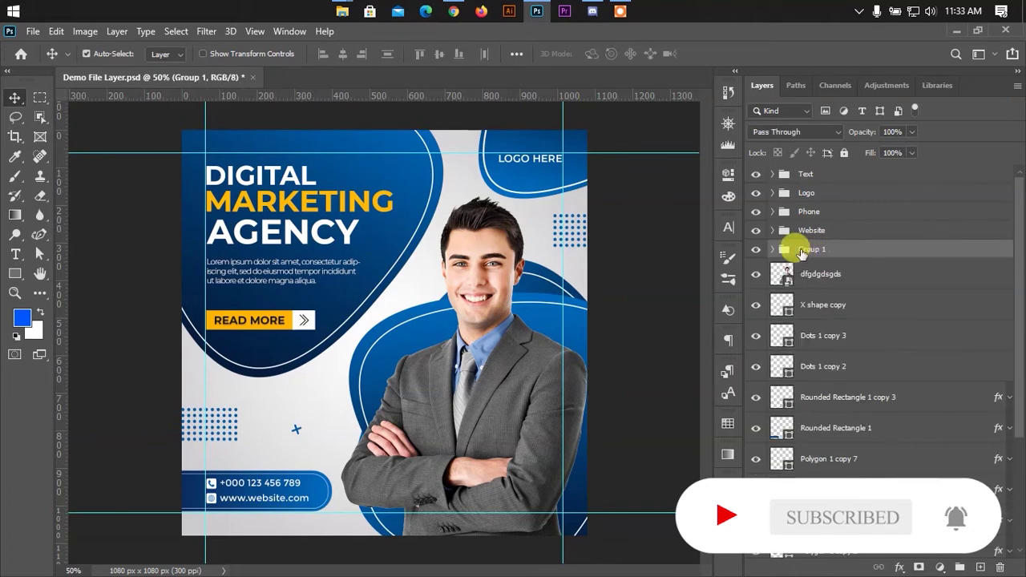
double_click(811, 249)
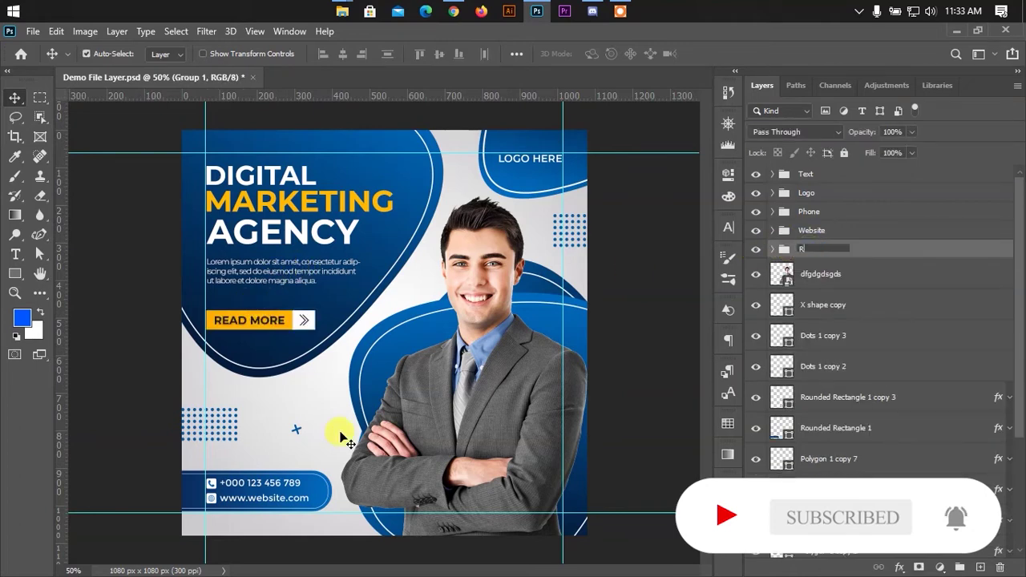
type("Read More")
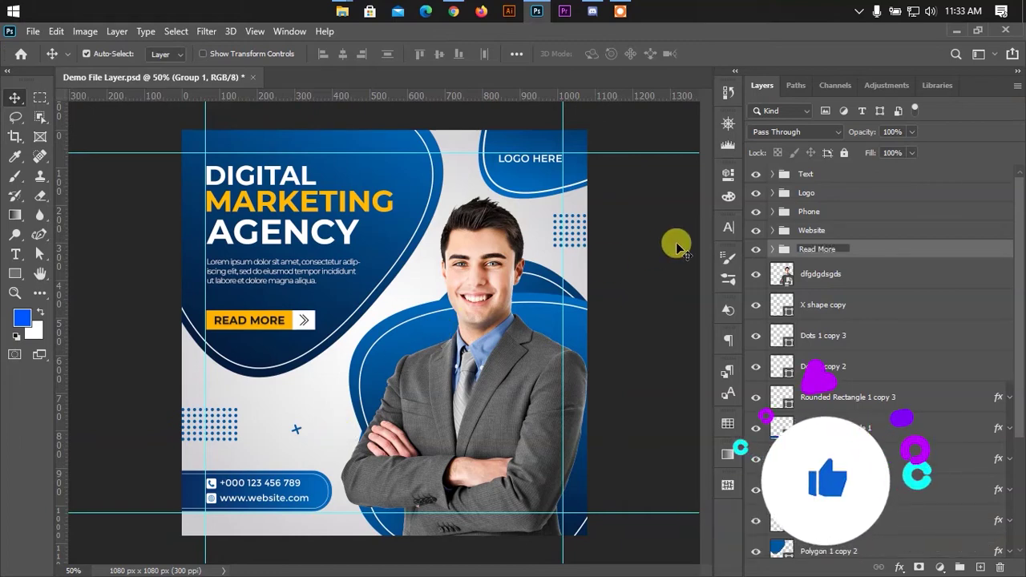
key("Return")
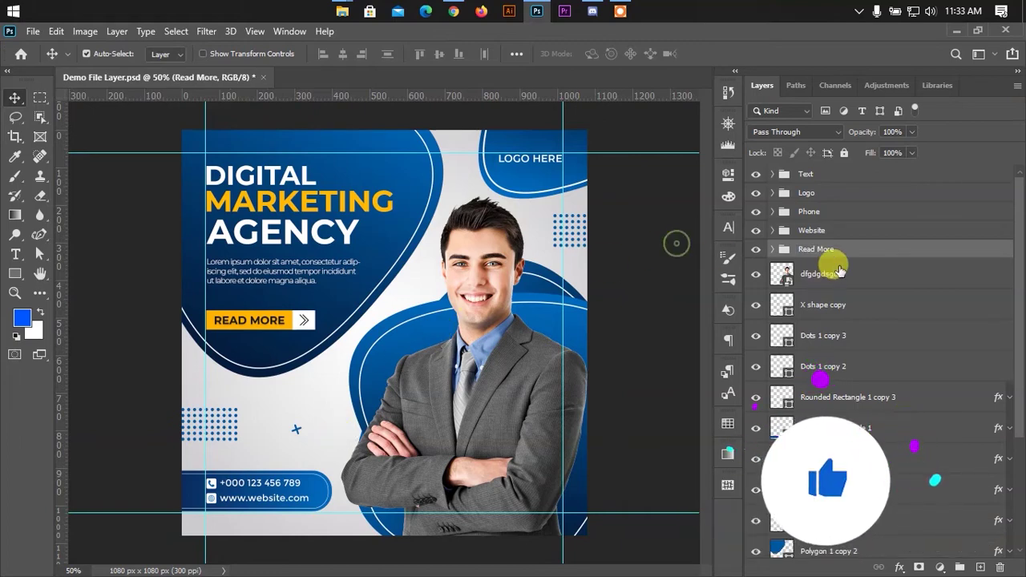
left_click(756, 249)
left_click(757, 250)
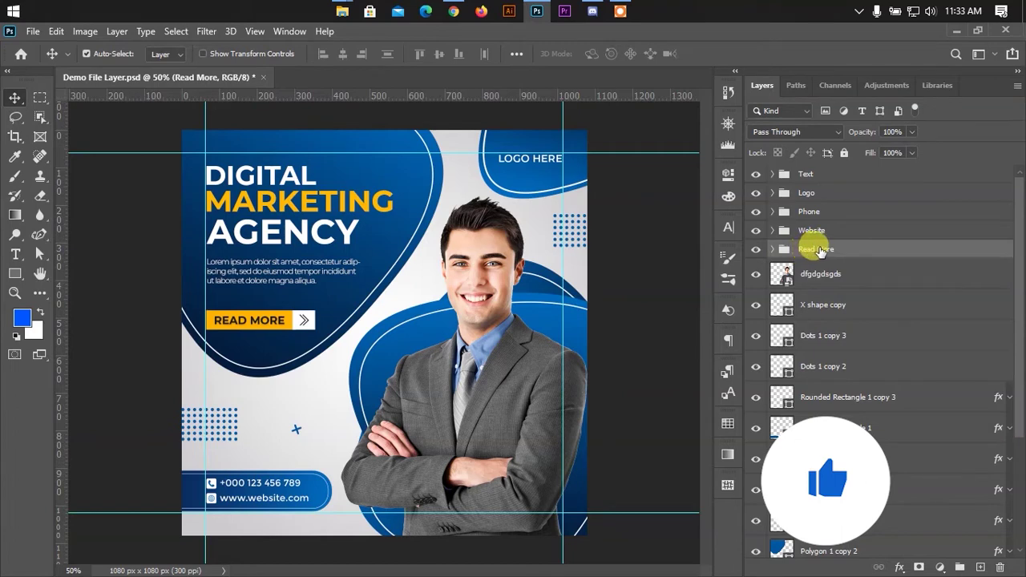
Check the visibility of the man's photo layer, dfgdgdsgds, and rename it Image Here
left_click(789, 274)
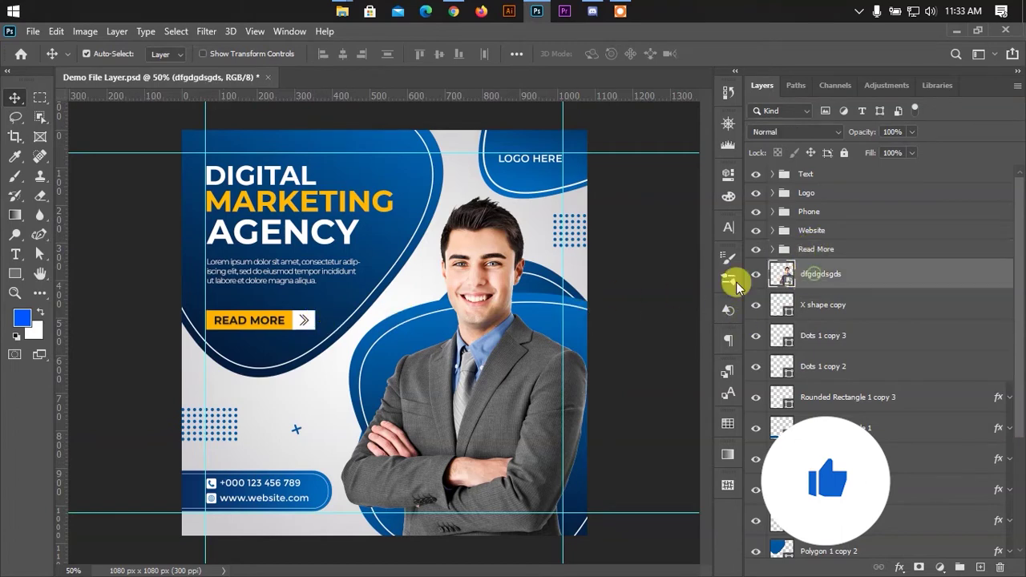
left_click(757, 275)
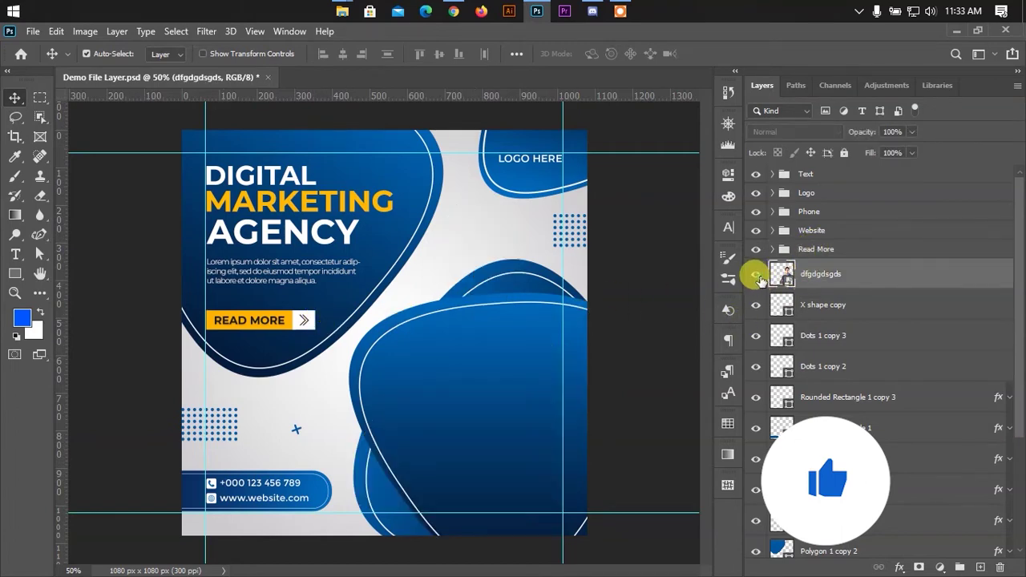
left_click(757, 275)
left_click(757, 275)
left_click(757, 275)
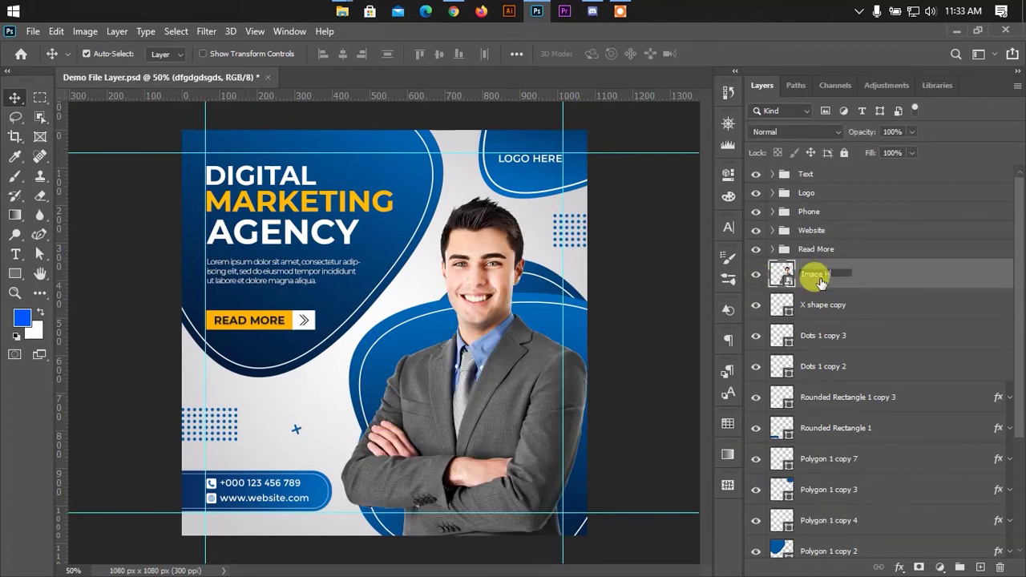
left_click(895, 285)
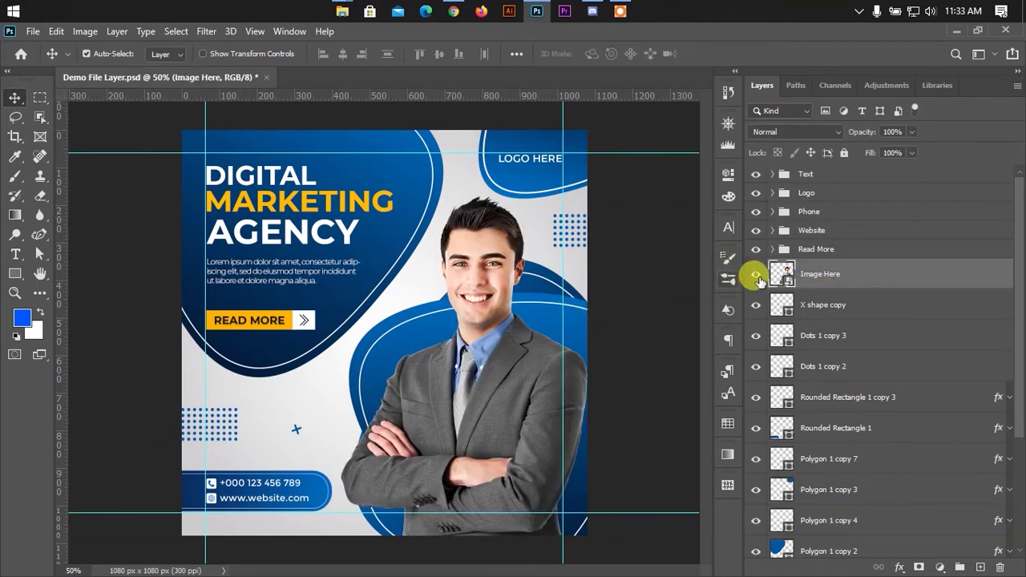
Group the Image Here layer as Image, collapse the group and check its visibility
key("ctrl+g")
double_click(818, 270)
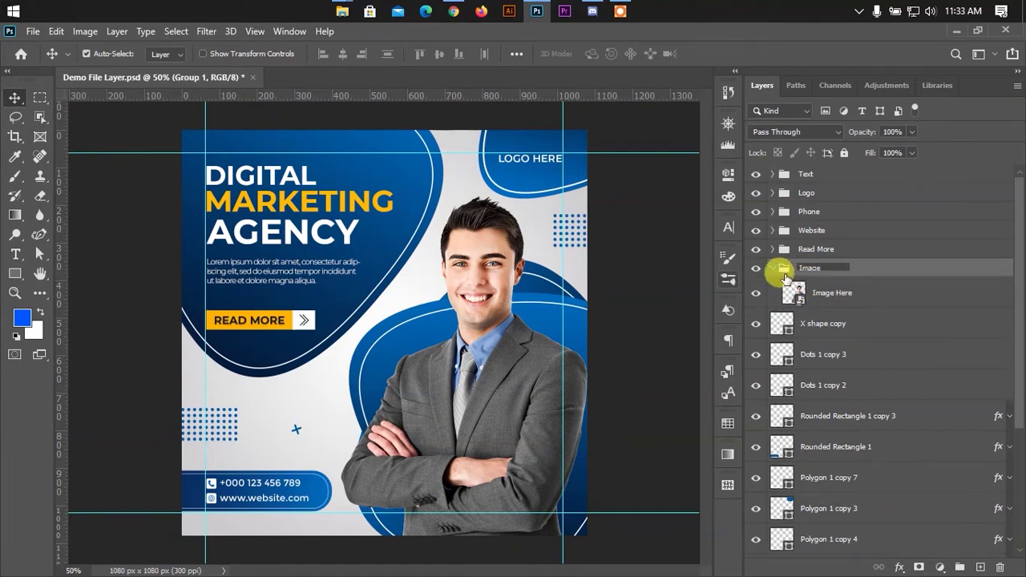
left_click(772, 269)
left_click(682, 292)
left_click(756, 269)
left_click(756, 270)
left_click(757, 271)
left_click(757, 271)
left_click(757, 271)
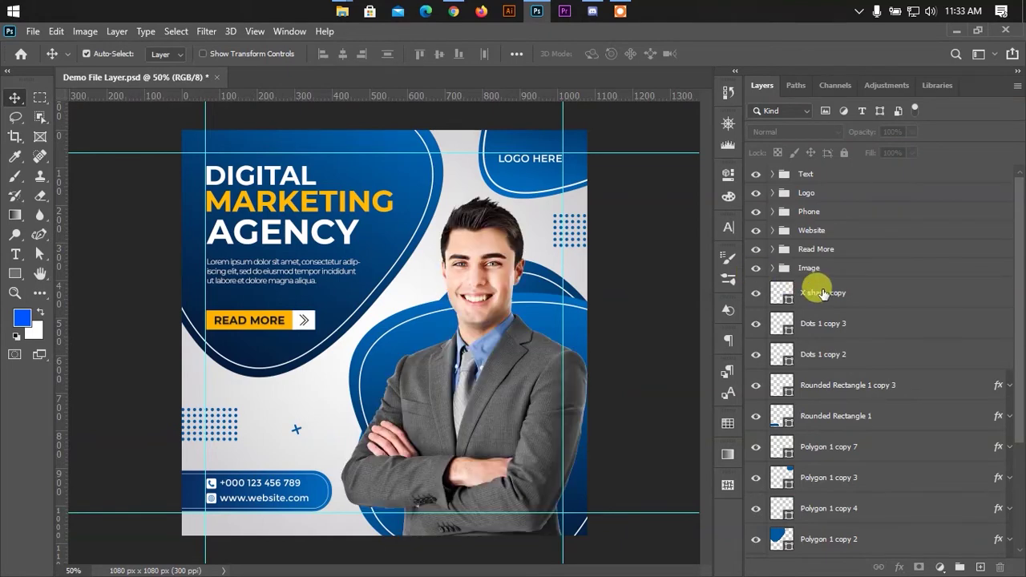
Check the visibility of several dots, rectangle and polygon layers, and group all layers from X shape copy down to Polygon 1
left_click(834, 302)
left_click_drag(1019, 308, 1019, 368)
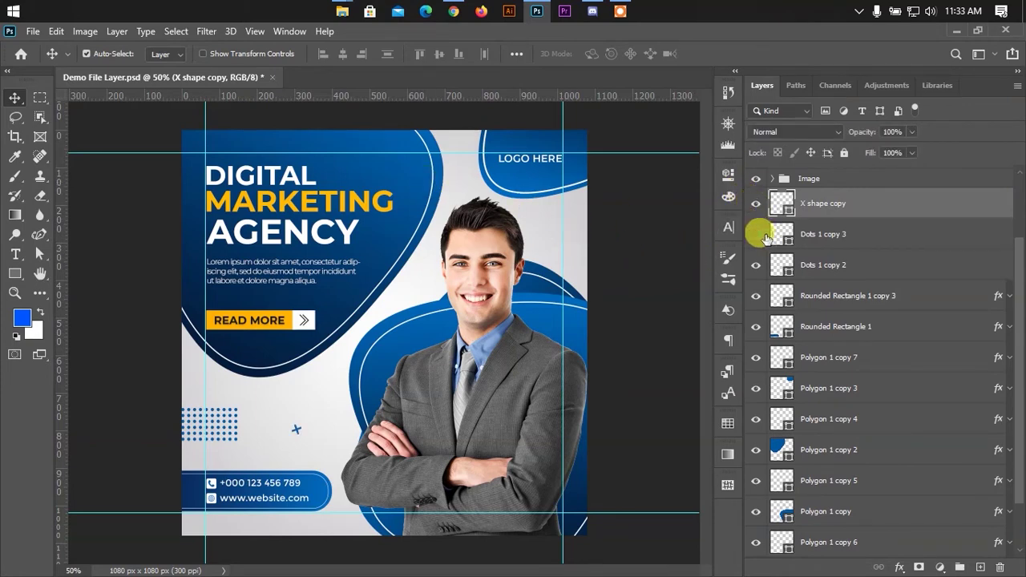
left_click(756, 235)
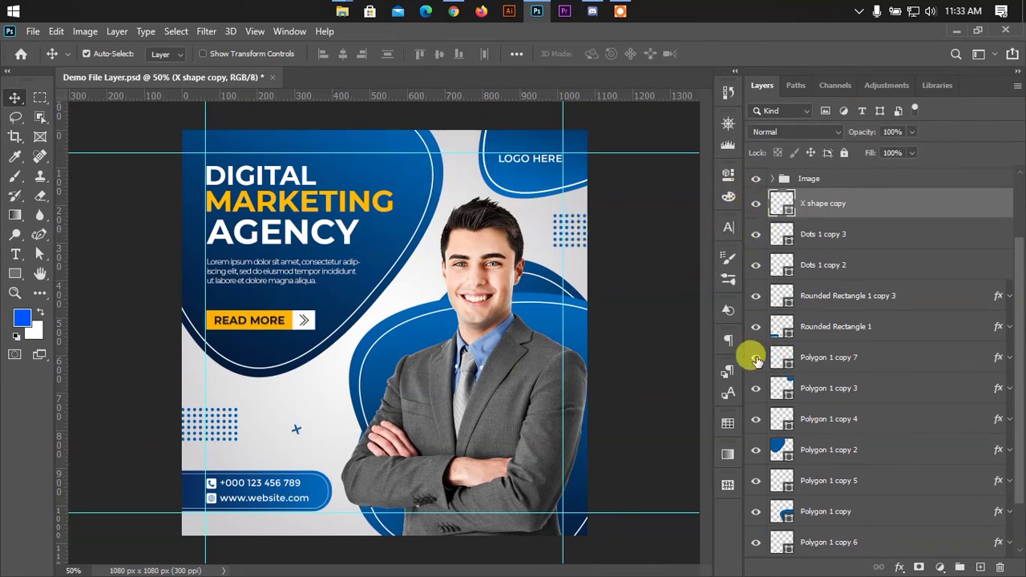
left_click(756, 327)
left_click(756, 327)
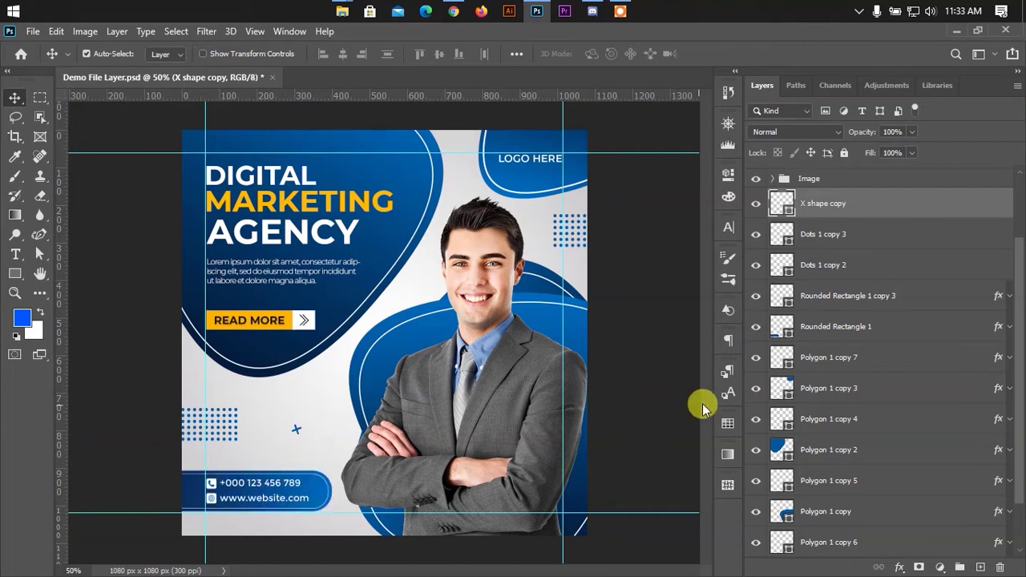
left_click(756, 388)
left_click(756, 388)
left_click(756, 450)
left_click(756, 450)
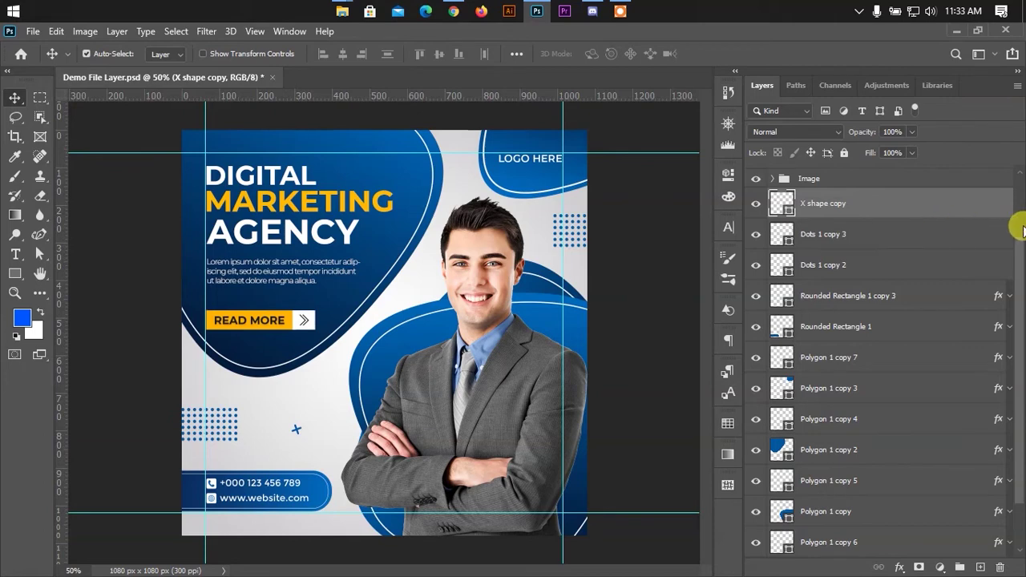
scroll(1024, 230, "up", 1)
scroll(1020, 321, "down", 3)
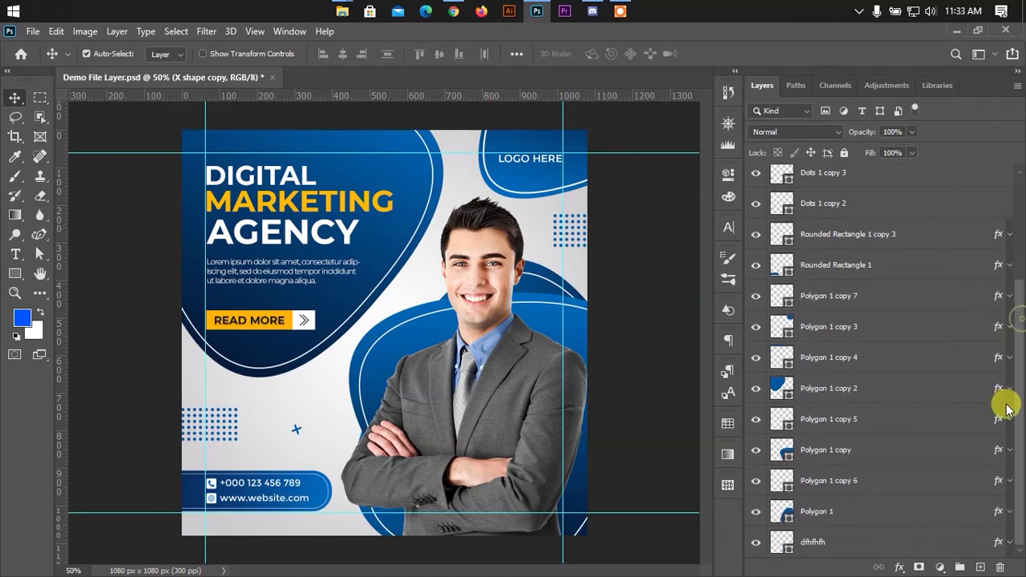
left_click(833, 513, "shift")
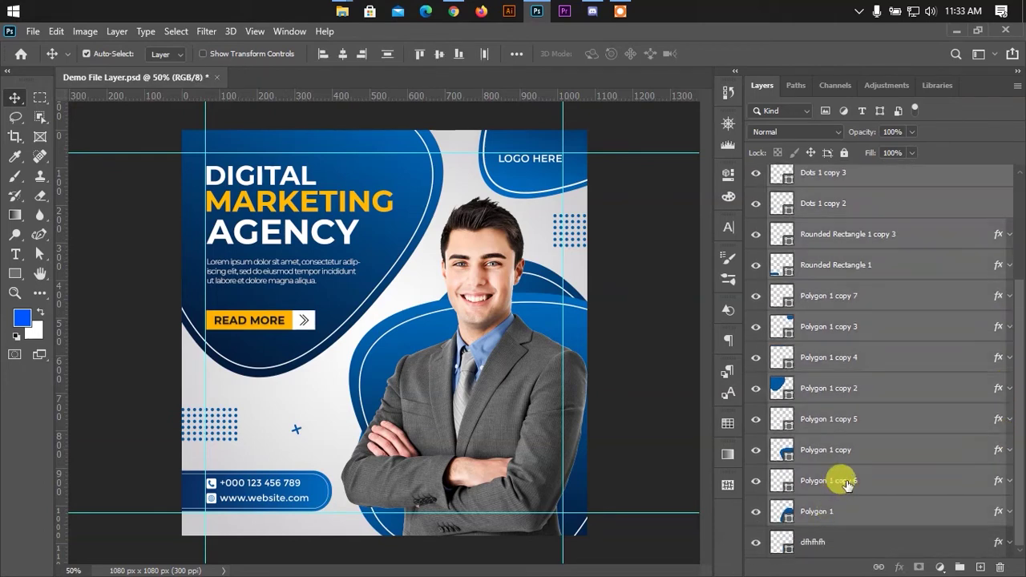
key("ctrl+g")
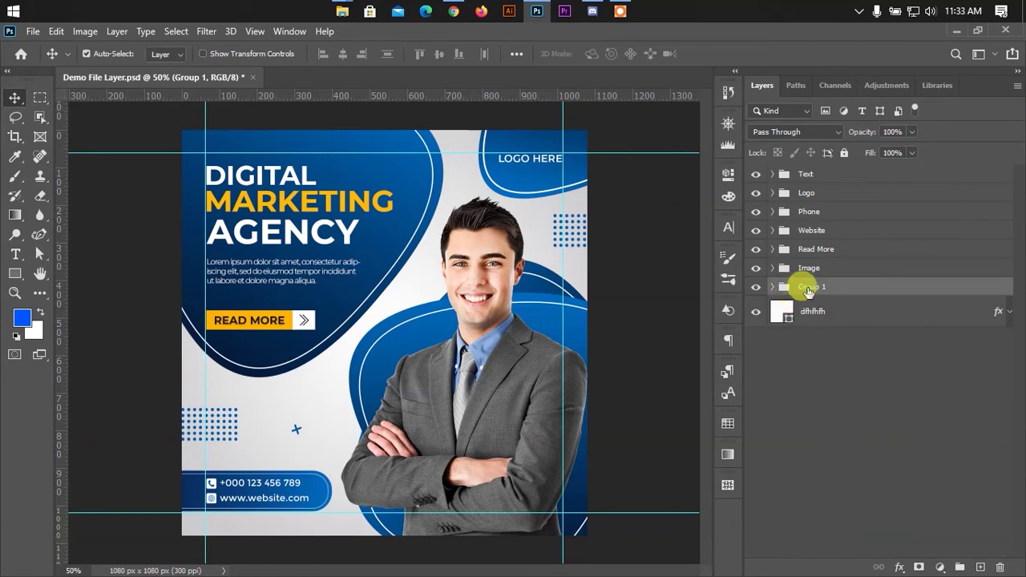
Check the contents and visibility of the new group of shape layers and name it Shape
left_click(773, 287)
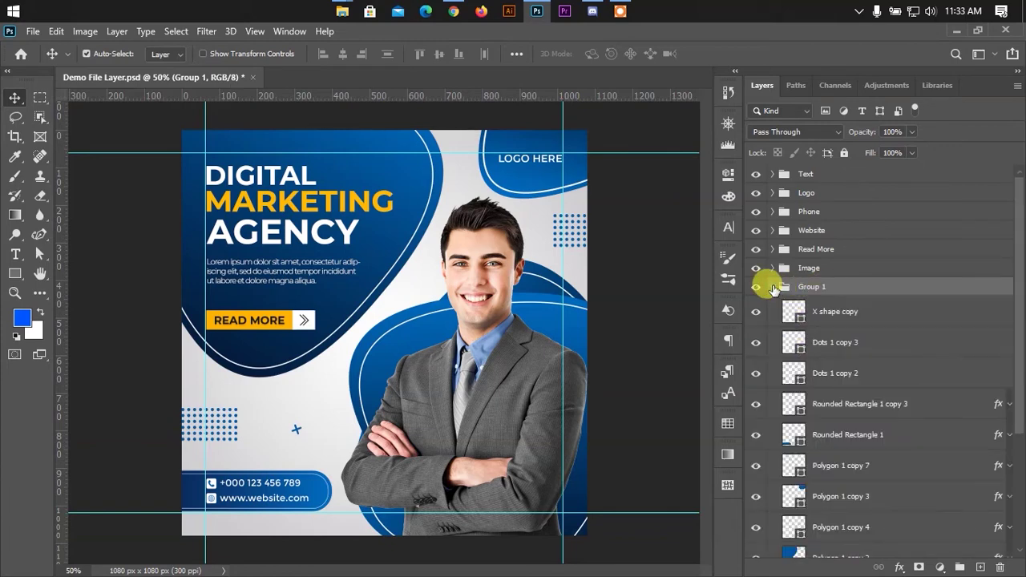
left_click(773, 287)
left_click(758, 288)
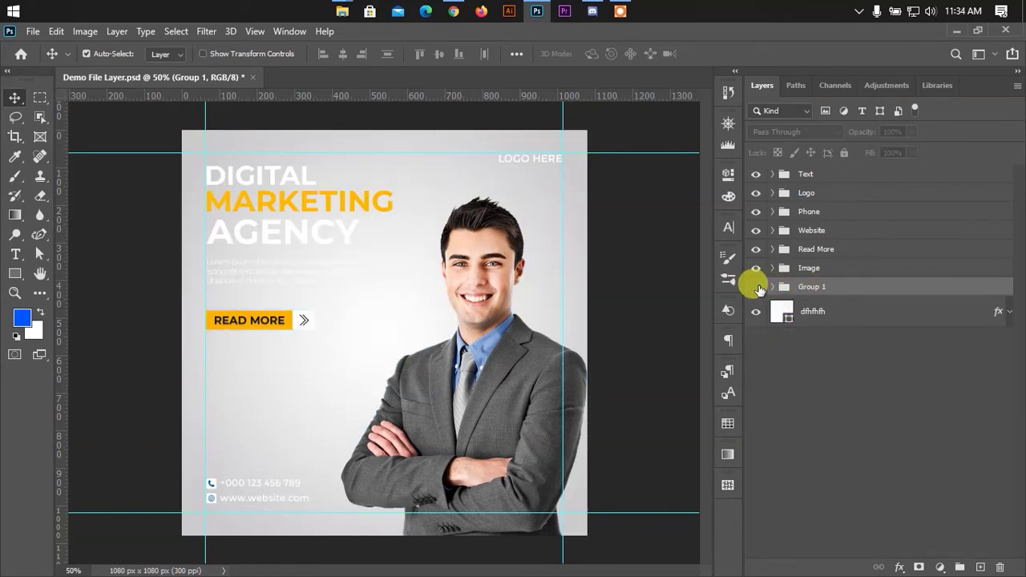
left_click(758, 288)
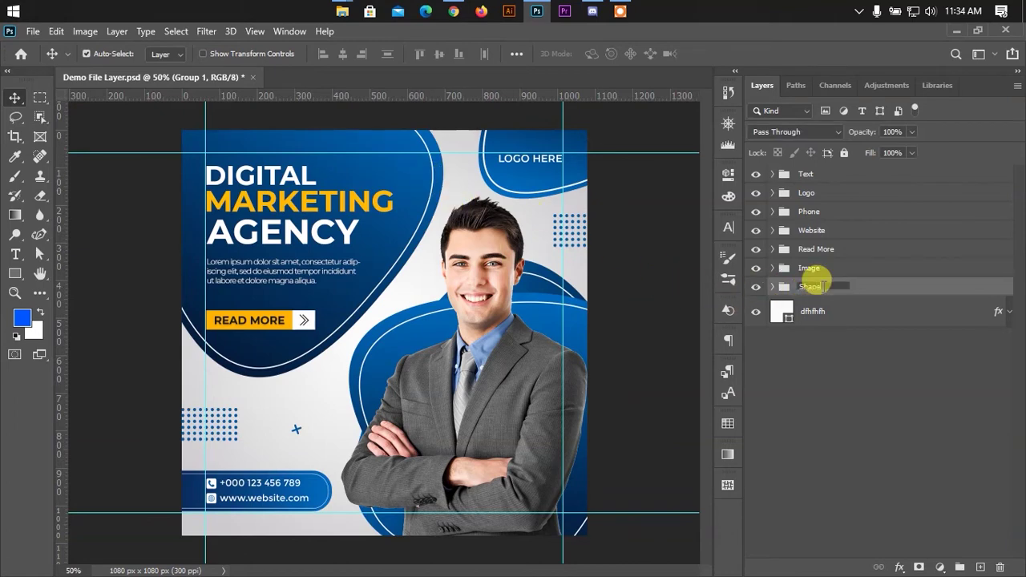
left_click(842, 357)
left_click(758, 287)
left_click(757, 288)
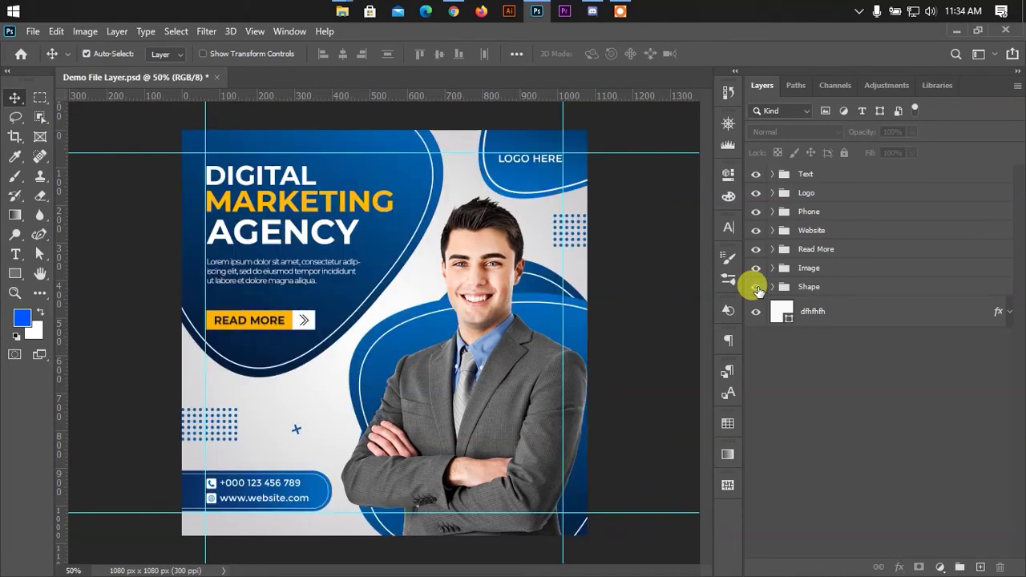
Check the visibility of the bottommost layer, dfhfhfh, and rename it Layer
left_click(793, 310)
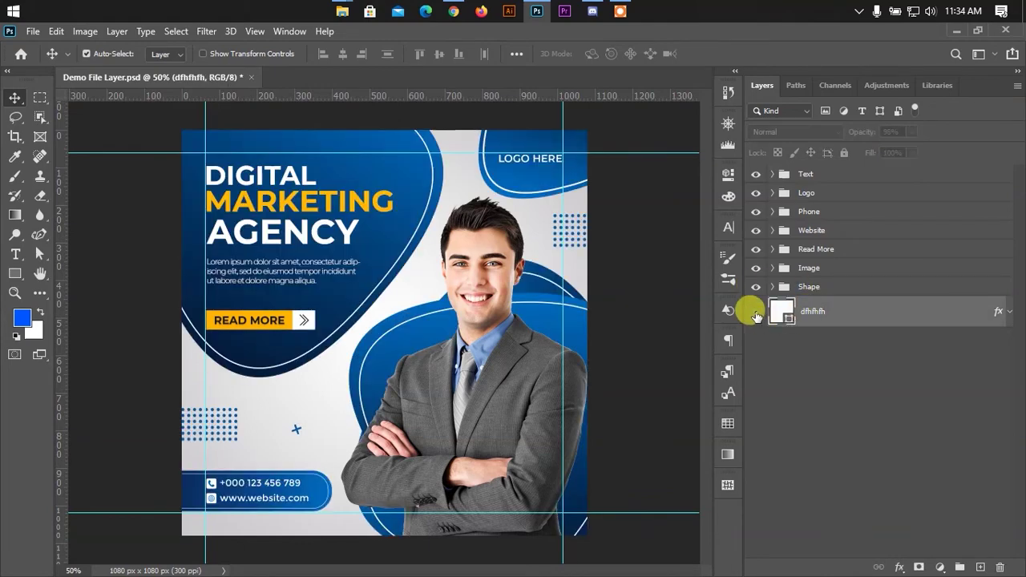
left_click(756, 312)
left_click(757, 312)
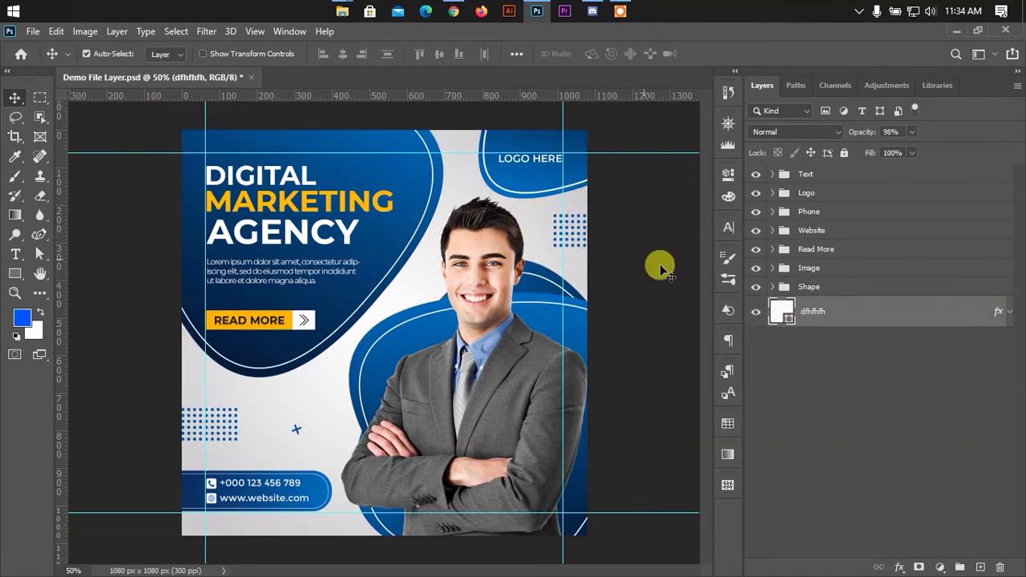
double_click(812, 313)
type("Layer")
left_click(850, 344)
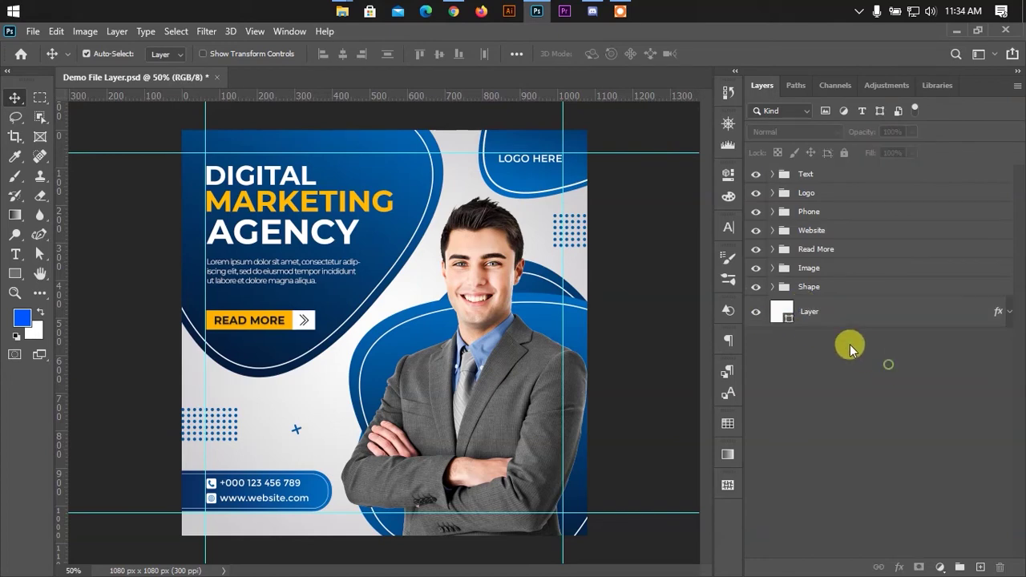
Group the layer named Layer as Background, collapse the group and check its visibility
left_click(806, 315)
key("ctrl+g")
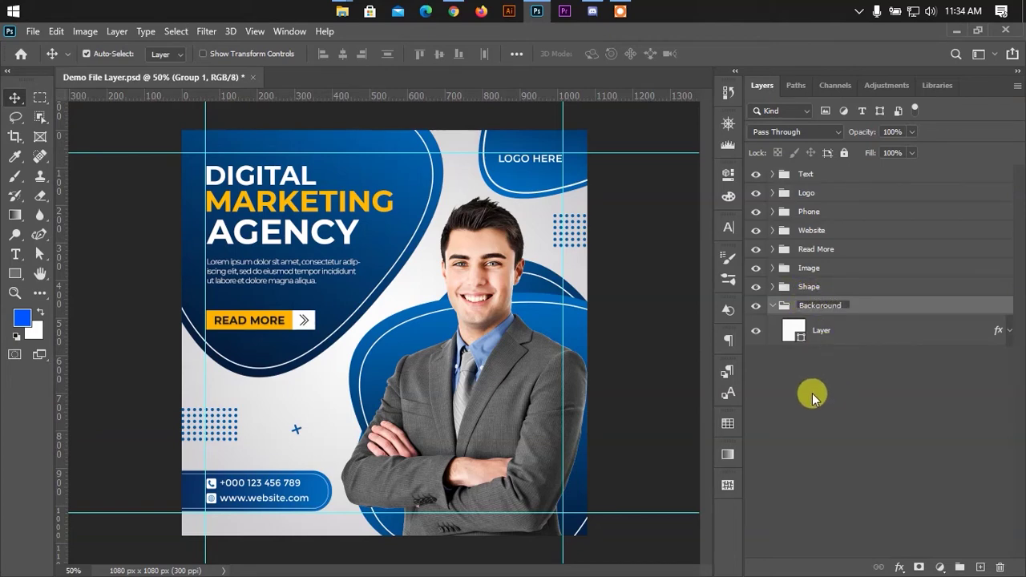
left_click(623, 285)
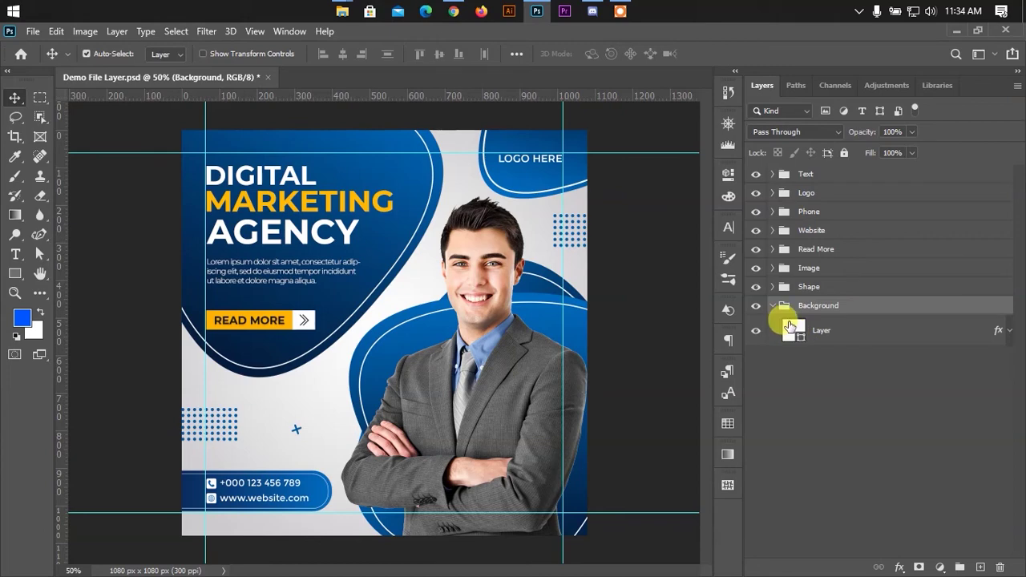
left_click(773, 306)
left_click(754, 305)
left_click(754, 305)
left_click(754, 307)
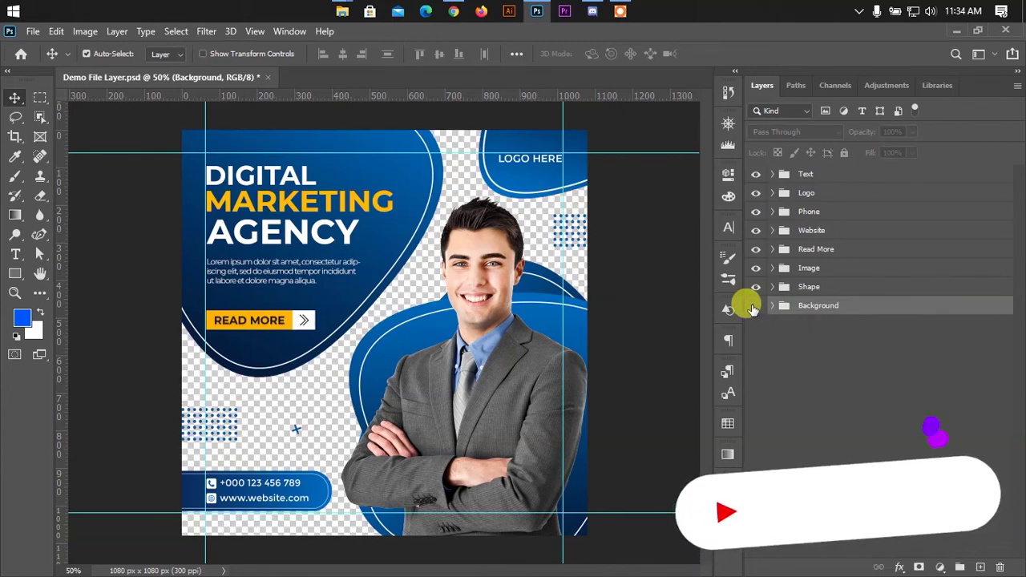
left_click(755, 307)
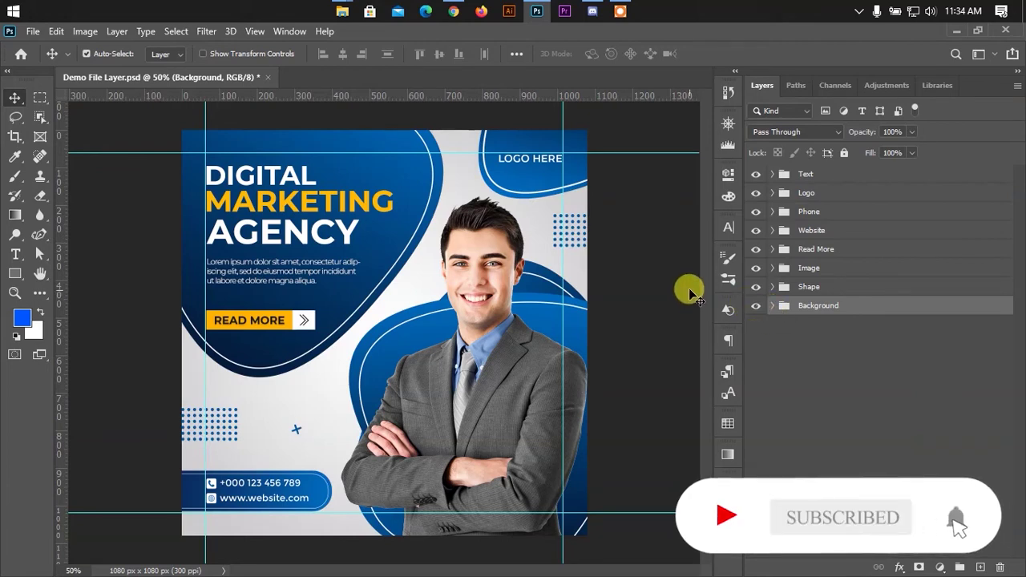
Check the contents of the Text group and move the Logo group above it in the layer order
left_click(814, 176)
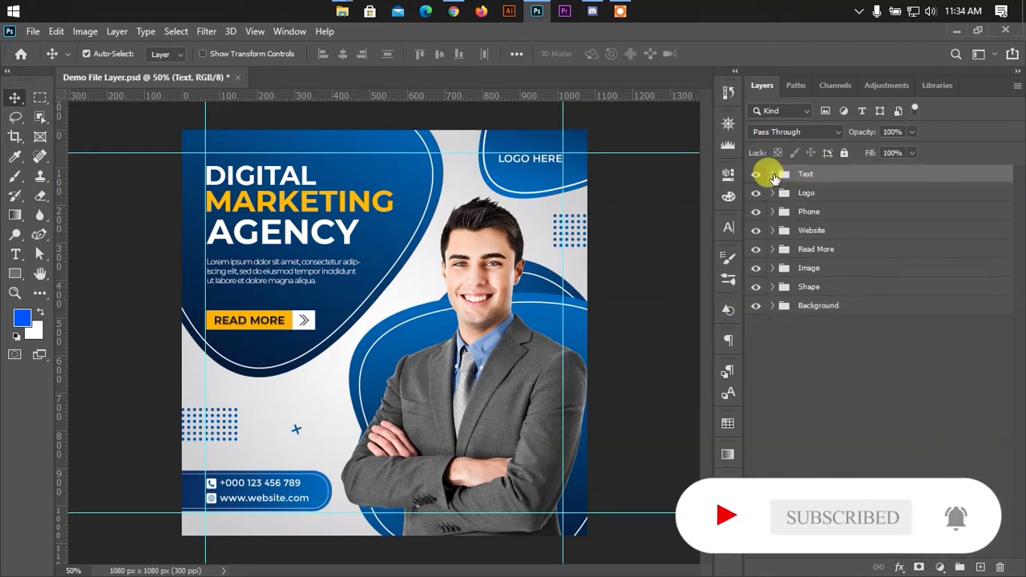
left_click(773, 175)
left_click(773, 175)
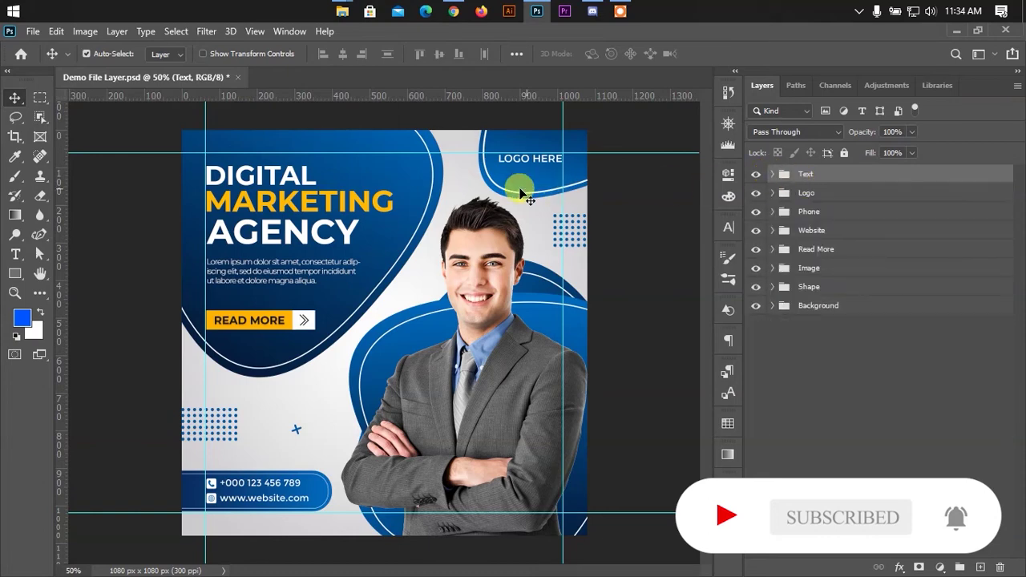
left_click_drag(806, 193, 808, 166)
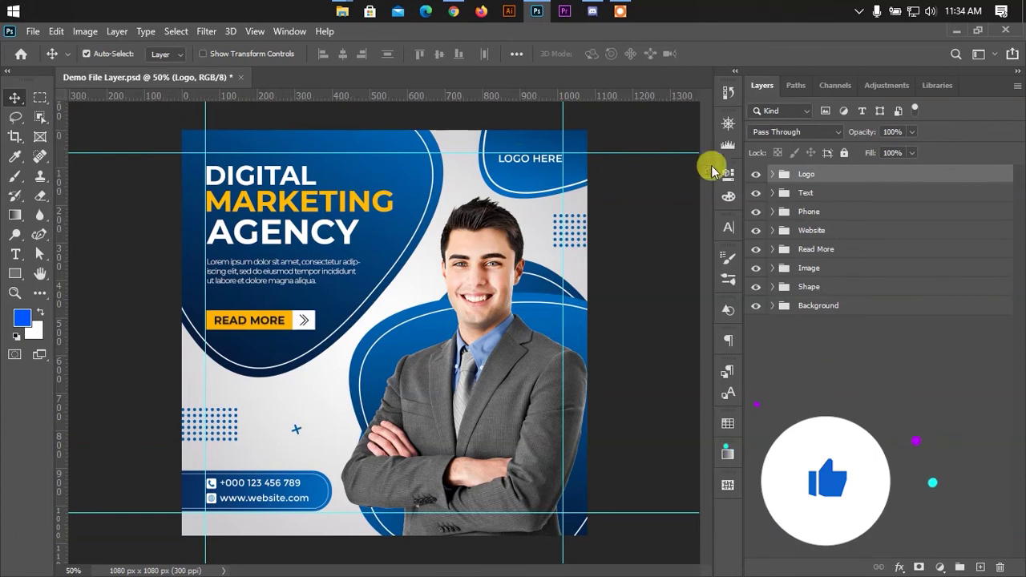
Move the Phone and Website groups below the Read More group and check the Read More group's visibility
left_click(811, 198)
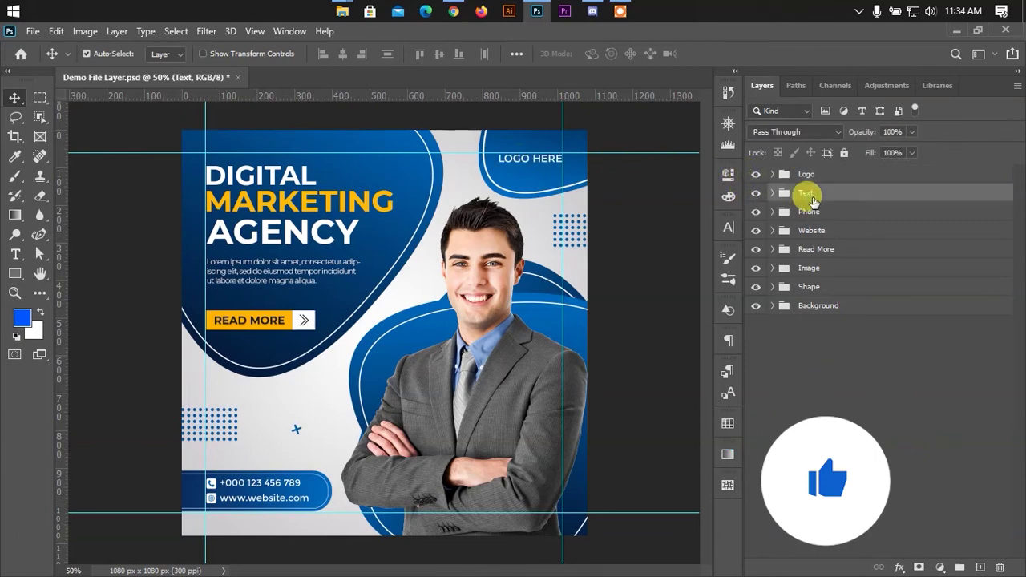
left_click(792, 212)
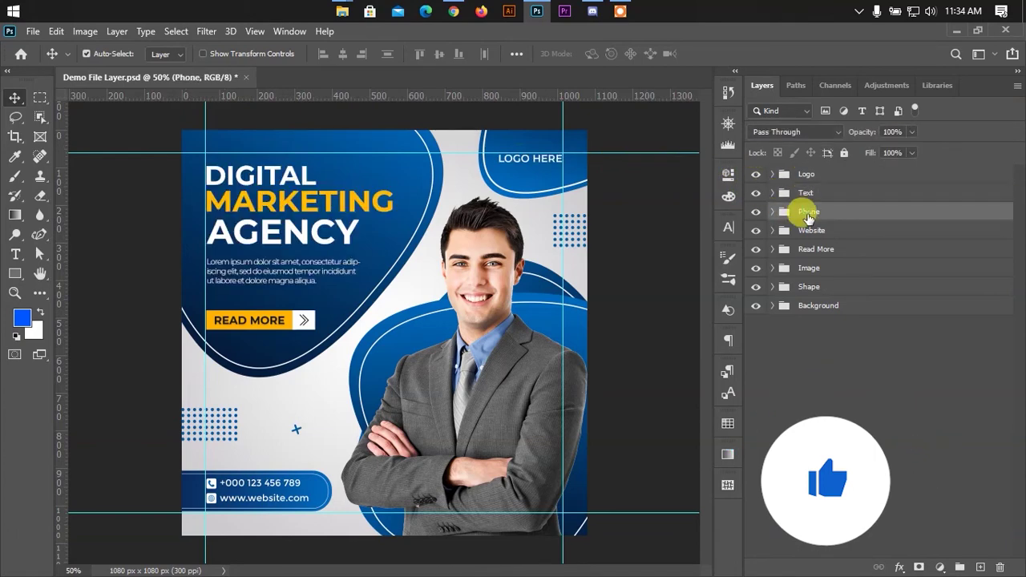
left_click(811, 232, "ctrl")
left_click_drag(812, 220, 807, 257)
left_click(648, 221)
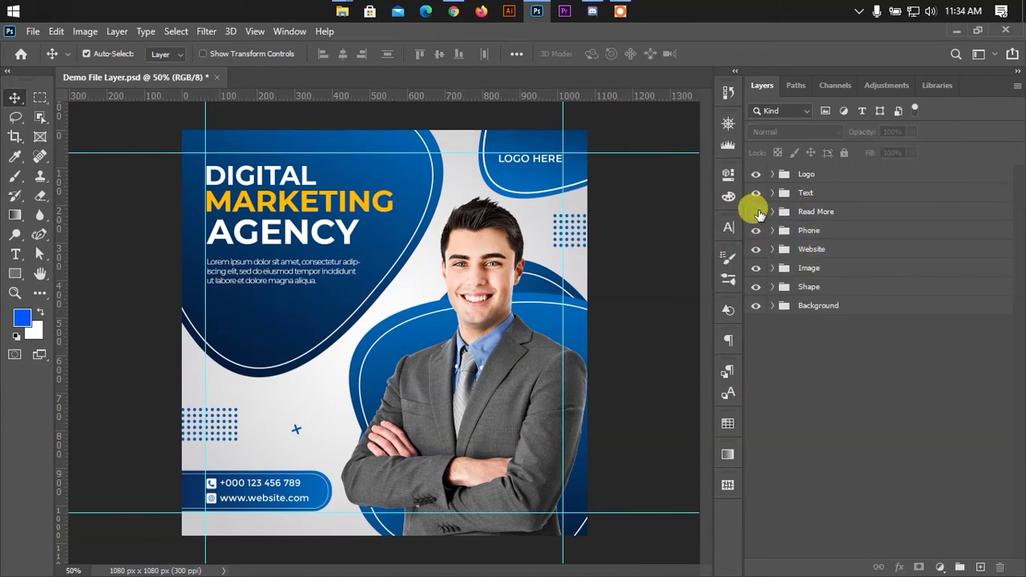
left_click(757, 212)
left_click(756, 212)
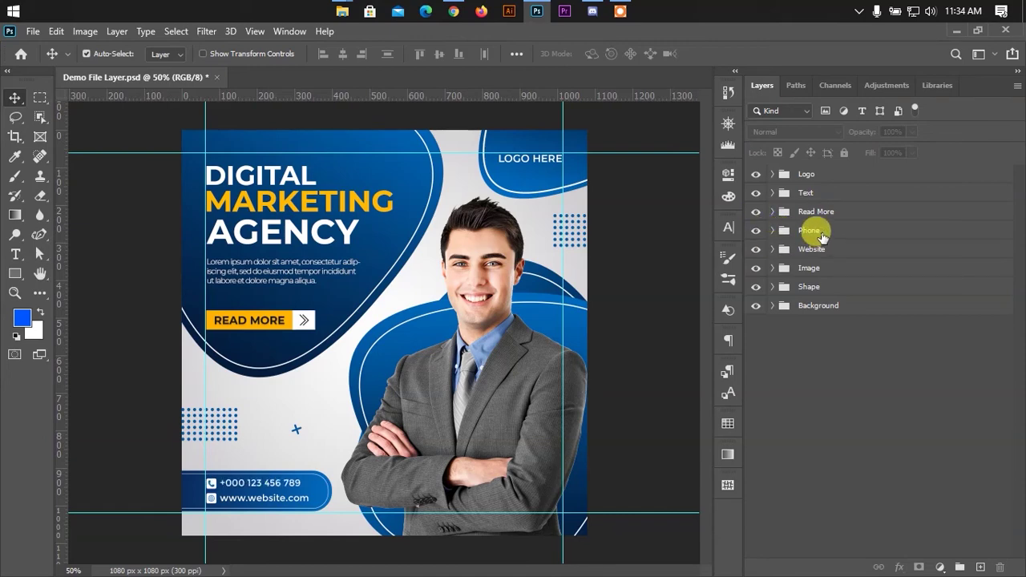
Combine the Phone and Website groups into one group named Contact and check its visibility
left_click(814, 232)
left_click(813, 247, "shift")
key("ctrl+g")
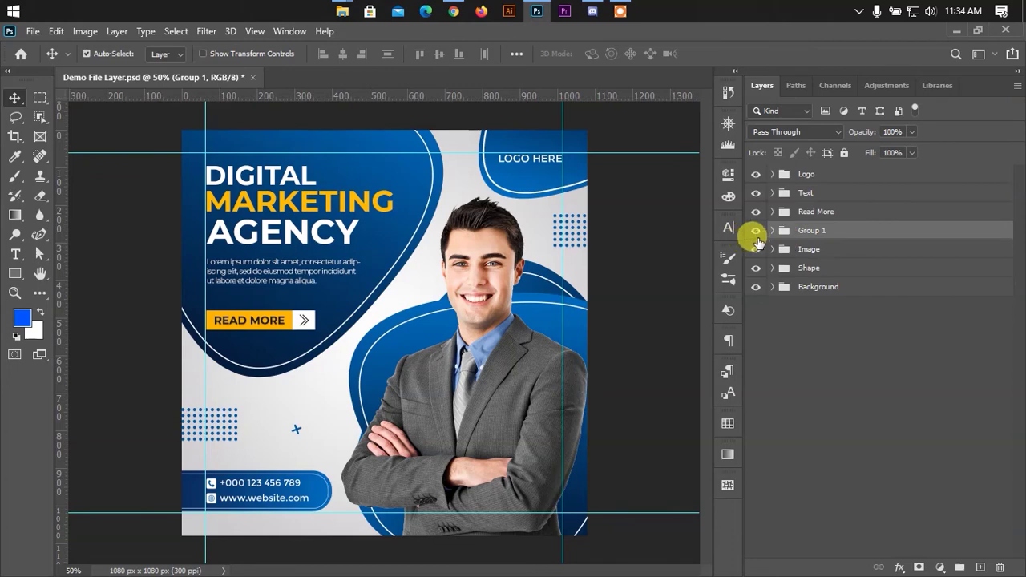
double_click(794, 230)
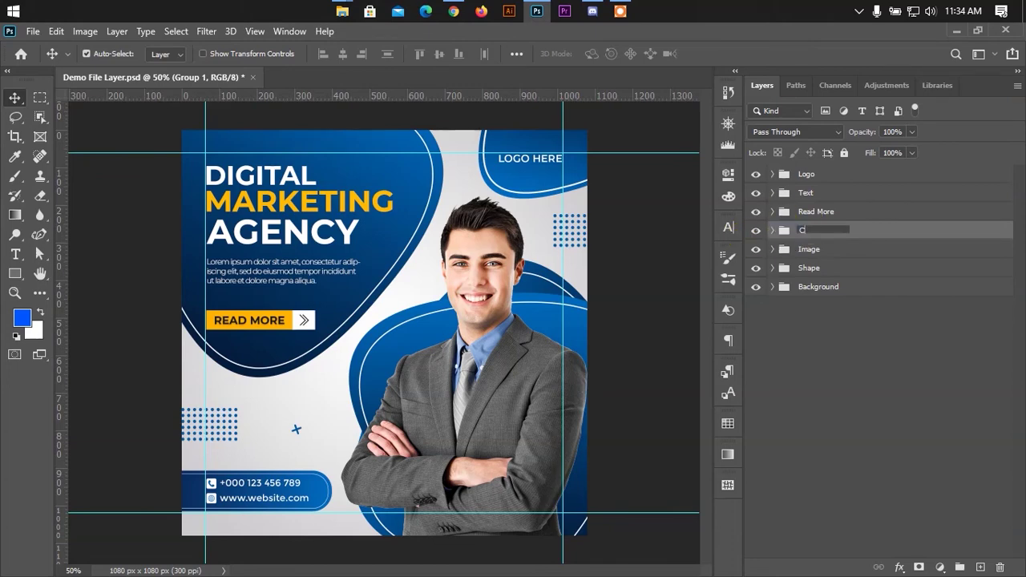
key("Return")
left_click(756, 230)
left_click(756, 231)
left_click(756, 230)
left_click(755, 232)
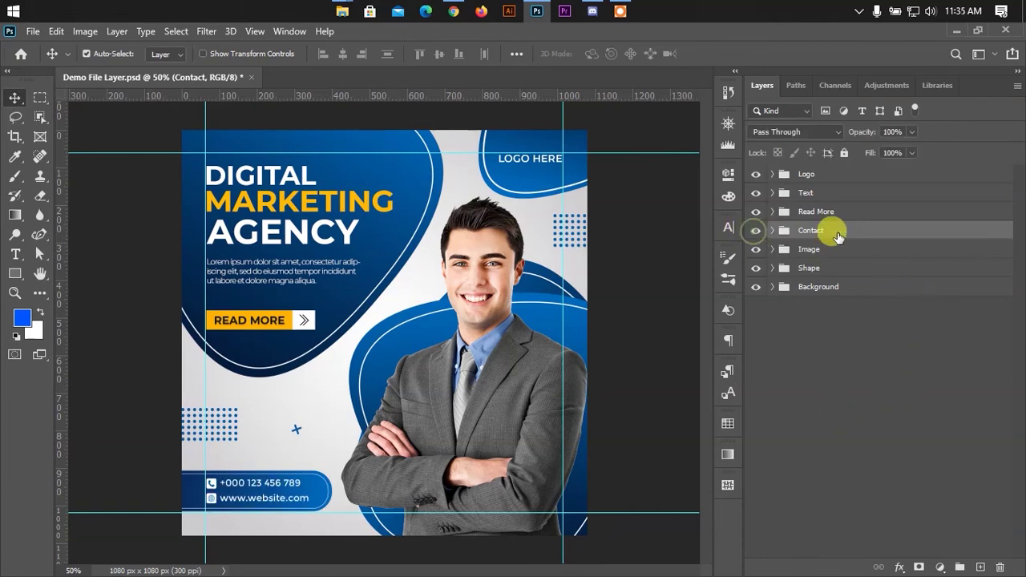
Review the order of the lower groups and check the visibility of the Image and Shape groups
left_click(813, 211)
left_click(811, 230)
left_click(809, 249)
left_click(756, 250)
left_click(756, 250)
left_click(754, 269)
left_click(756, 269)
left_click(775, 286)
Expand the groups from Logo down to Background and examine the layers inside each one
left_click(772, 174)
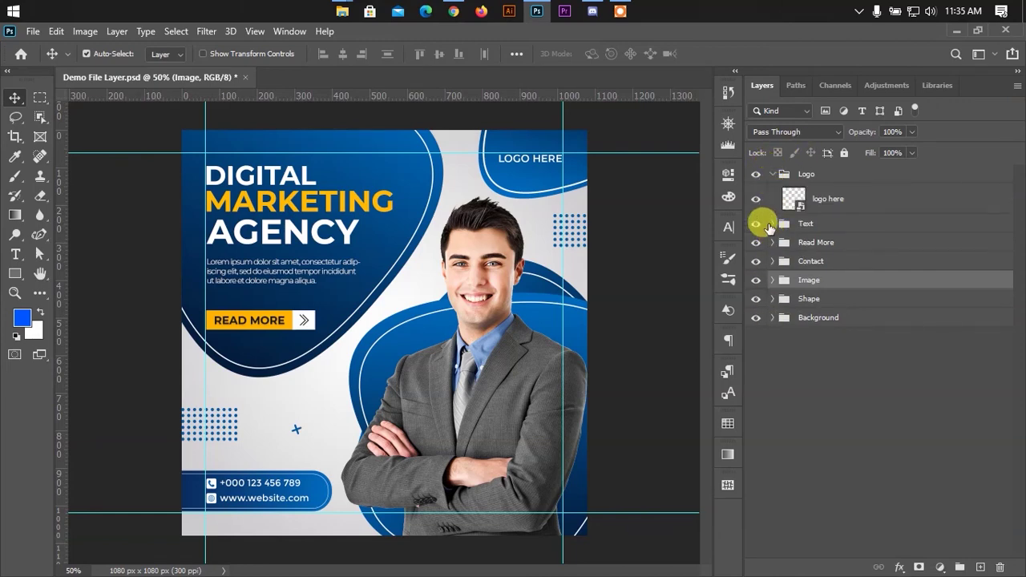
left_click(768, 224)
left_click(772, 224)
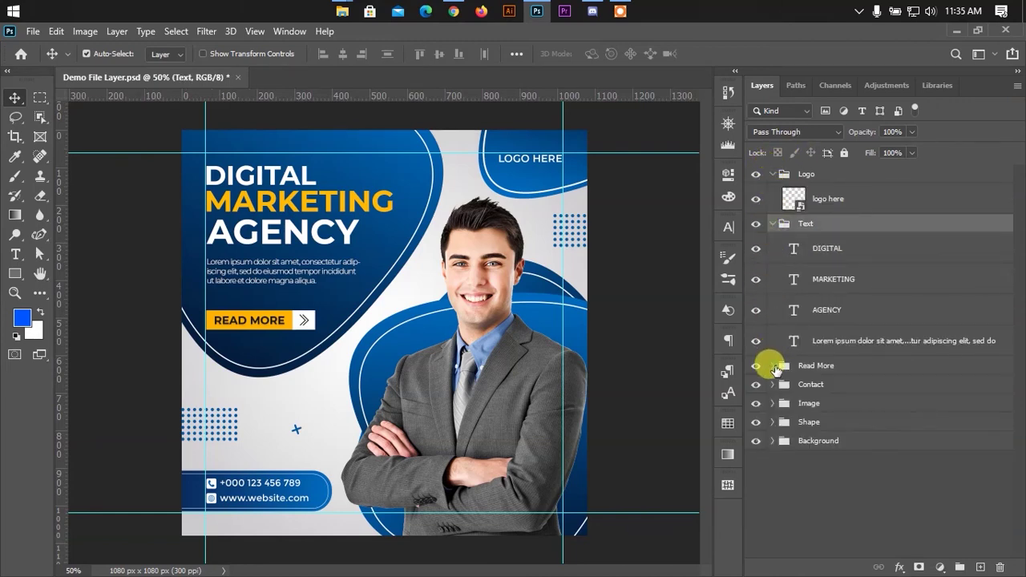
left_click(773, 366)
scroll(1002, 314, "down", 2)
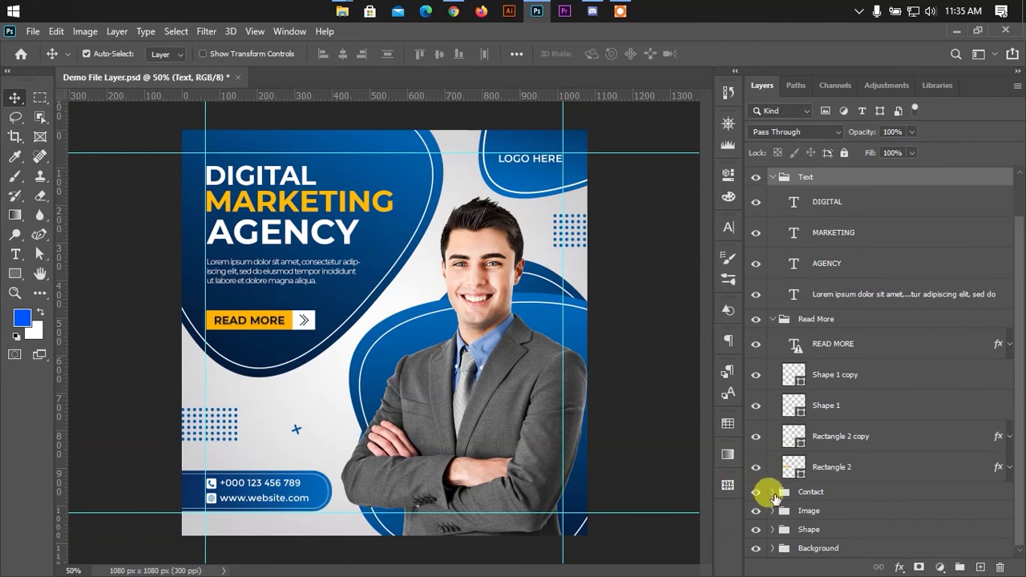
left_click(774, 498)
scroll(1012, 541, "down", 2)
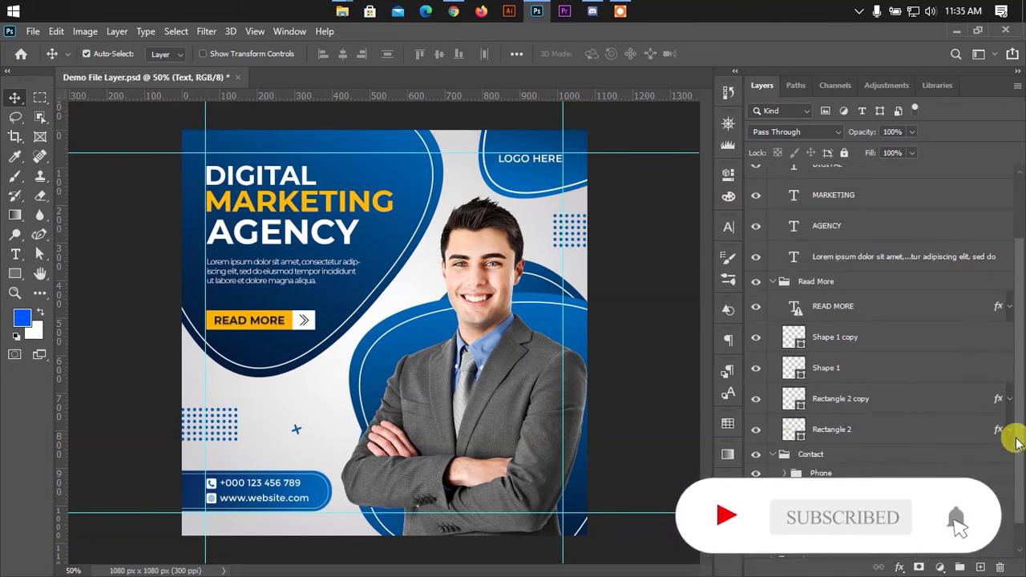
scroll(1016, 443, "down", 1)
left_click(773, 498)
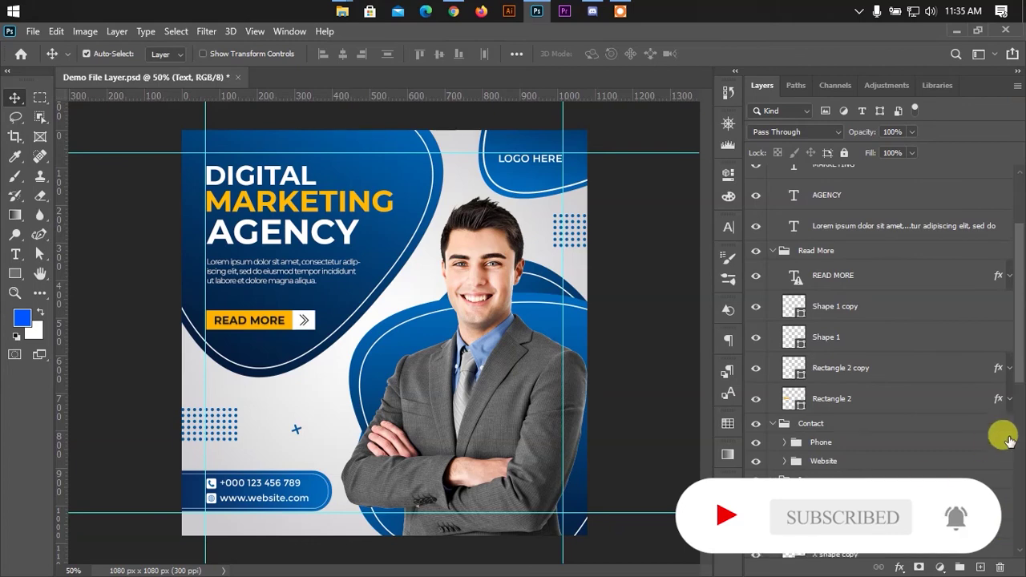
left_click_drag(1018, 383, 997, 561)
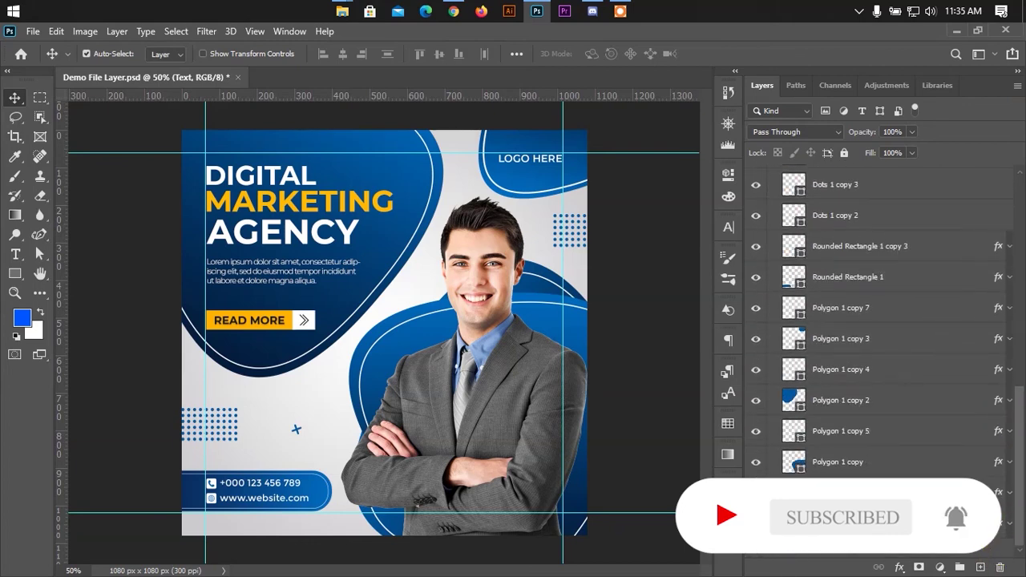
left_click_drag(1017, 444, 1019, 505)
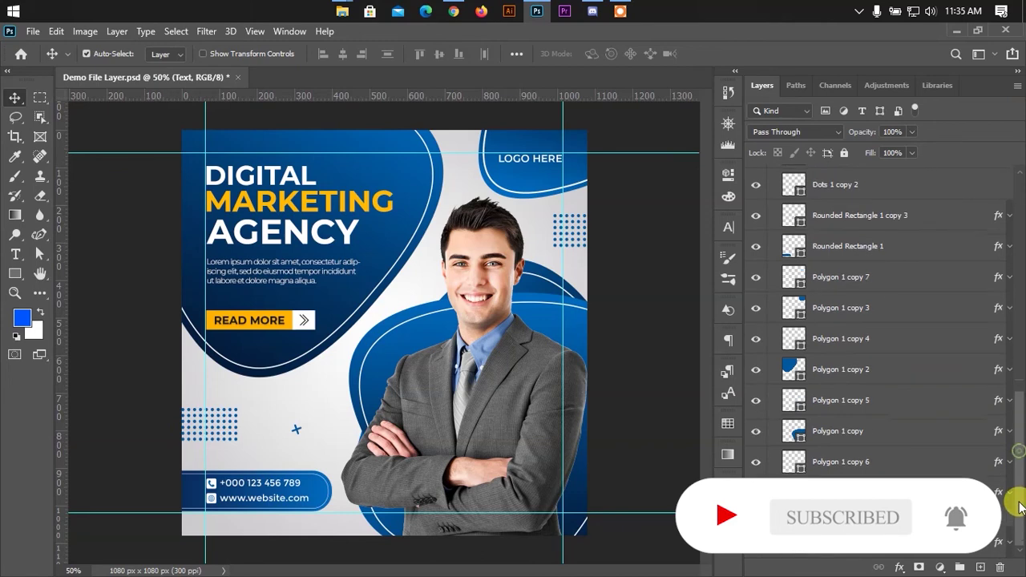
scroll(862, 241, "up", 1)
left_click_drag(1011, 425, 1018, 186)
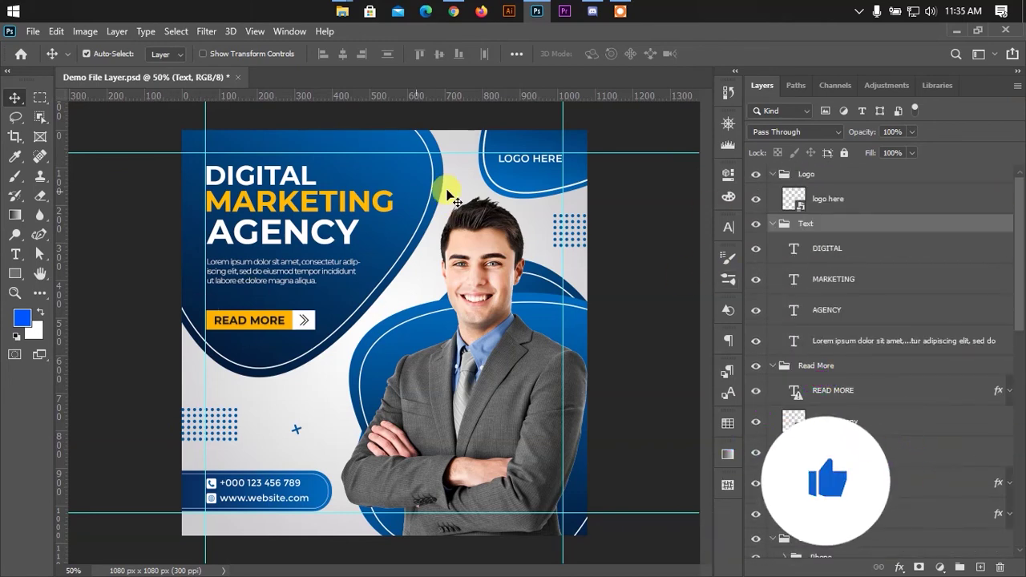
Collapse all groups from Logo to Background and clear the layer selection
left_click(773, 174)
left_click(774, 193)
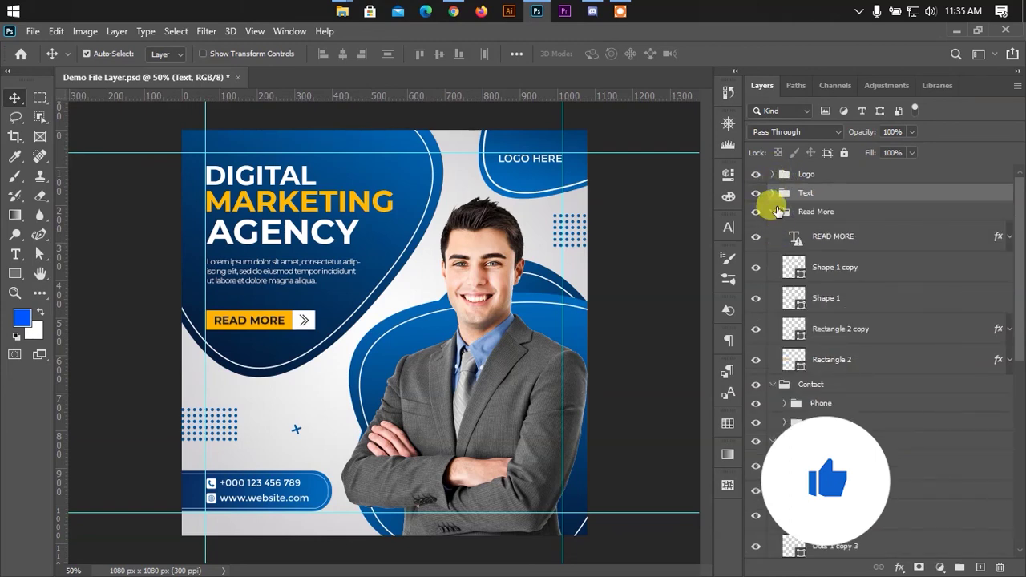
left_click(768, 211)
left_click(773, 211)
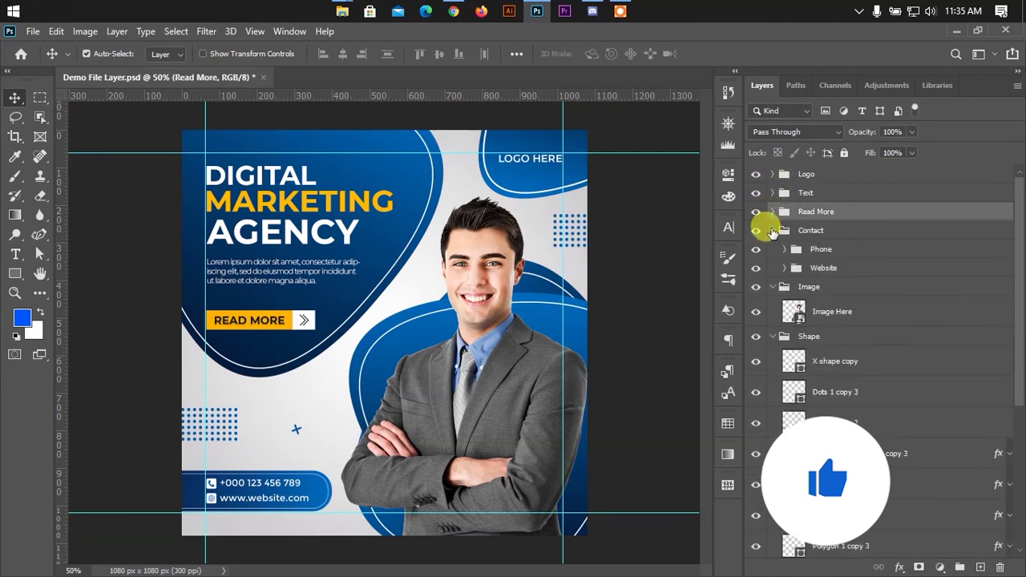
left_click(773, 231)
left_click(773, 250)
left_click(773, 268)
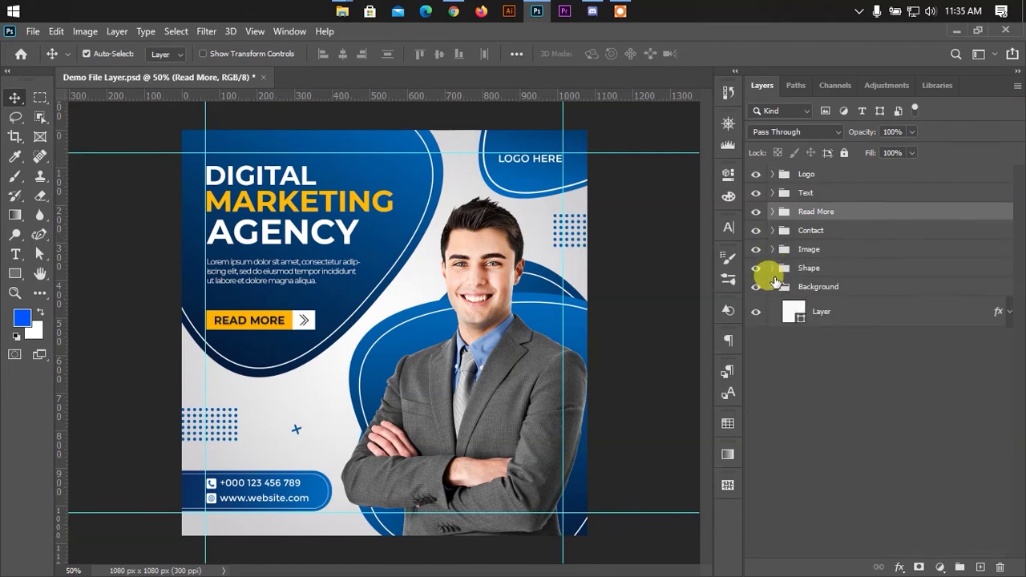
left_click(774, 287)
left_click(839, 345)
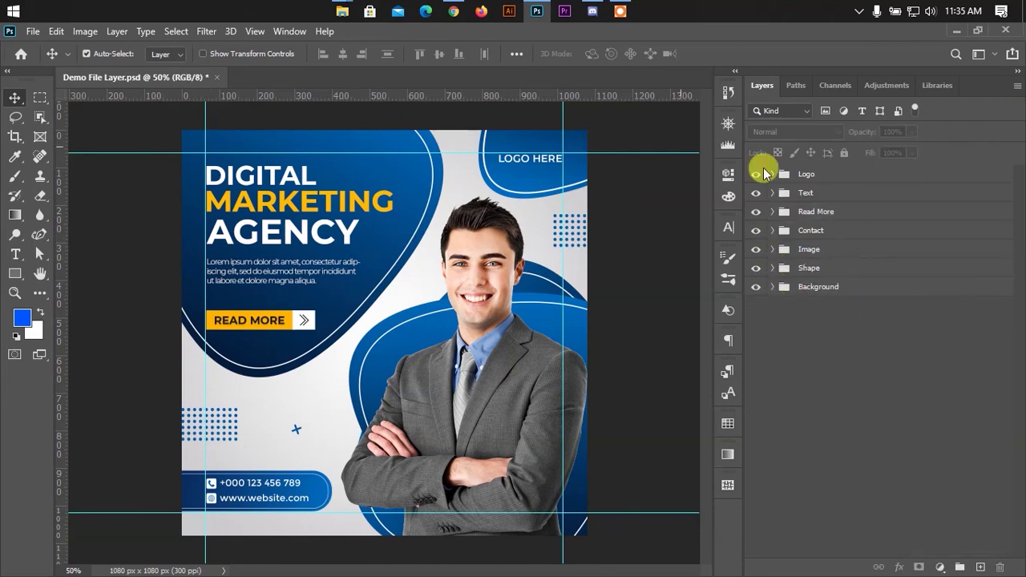